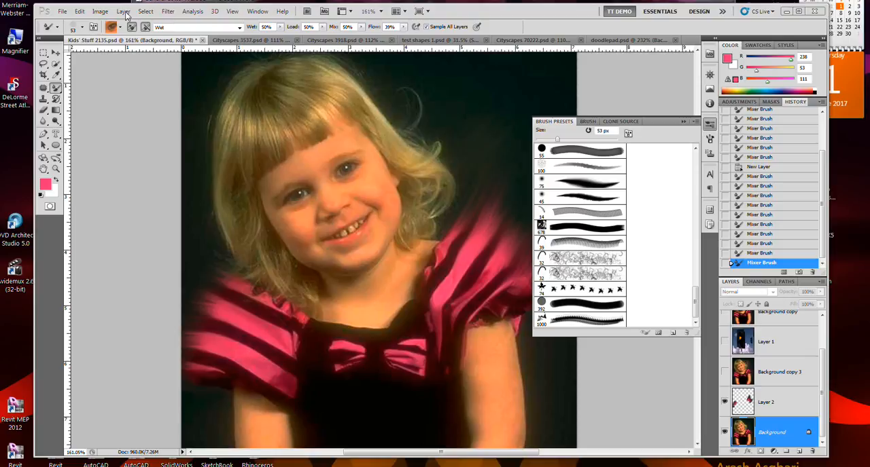
Step: Open Smart Sharpen on the Background layer and set the amount to 187% and the radius to 2.1 px
left_click(167, 12)
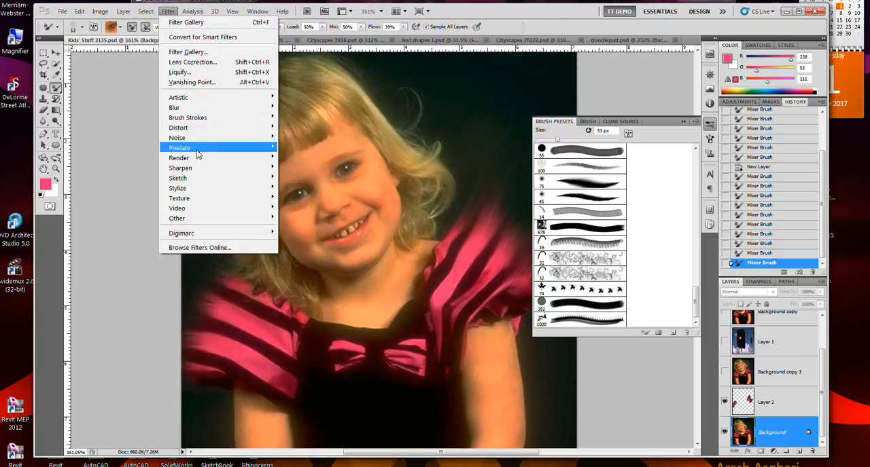
mouse_move(190, 168)
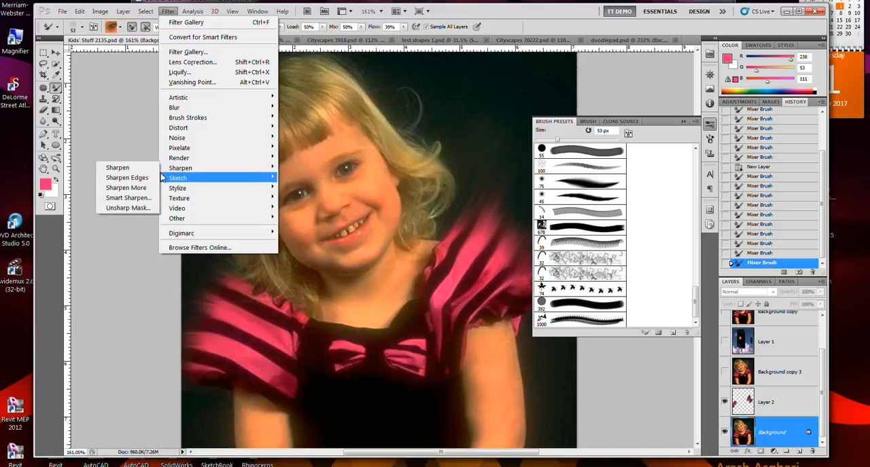
left_click(133, 199)
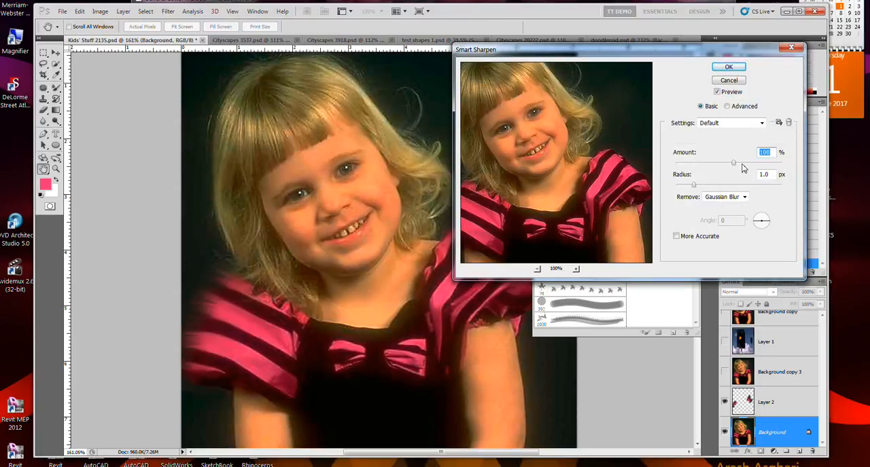
left_click(585, 144)
left_click_drag(740, 170, 759, 169)
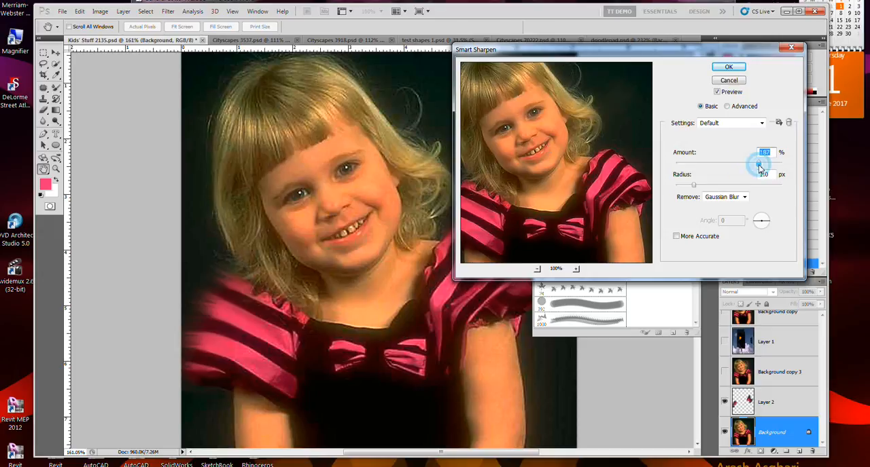
left_click(725, 186)
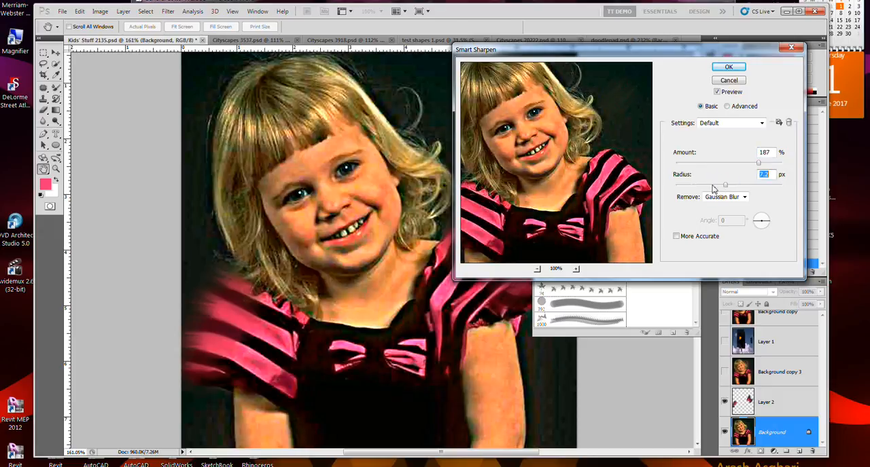
left_click(712, 186)
left_click_drag(711, 188, 702, 189)
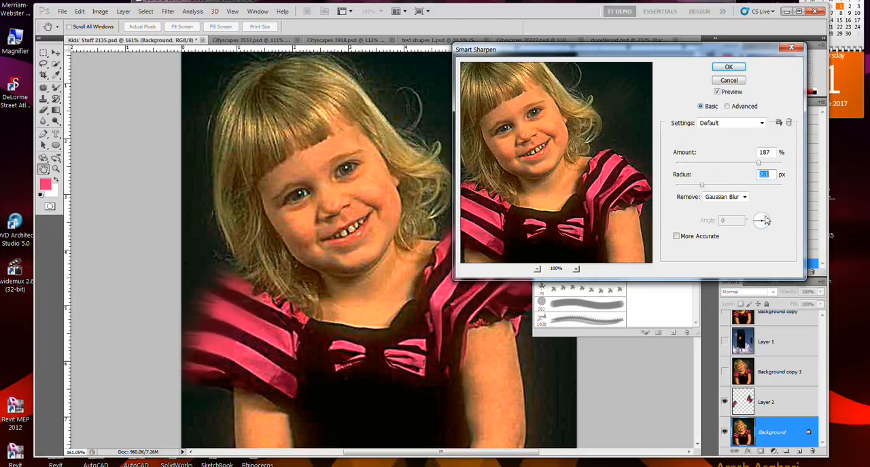
Step: Try removing Lens Blur, switch the removal type to Motion Blur, and compare the image with and without the preview
left_click(734, 198)
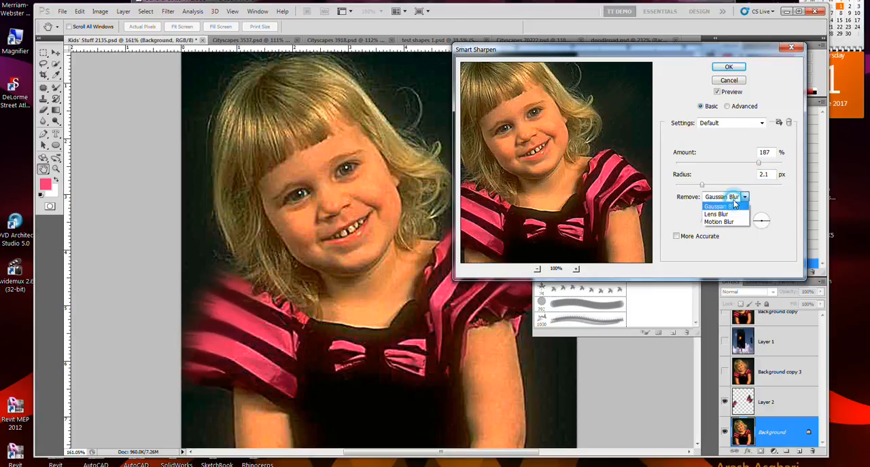
left_click(731, 214)
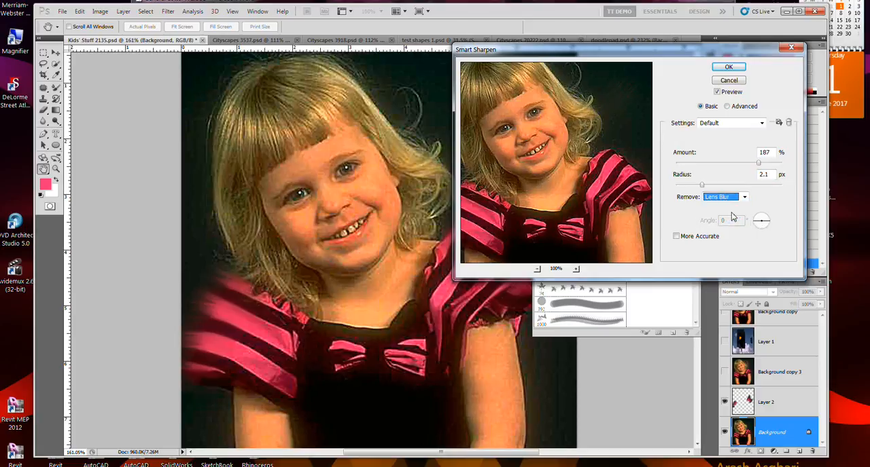
left_click(728, 197)
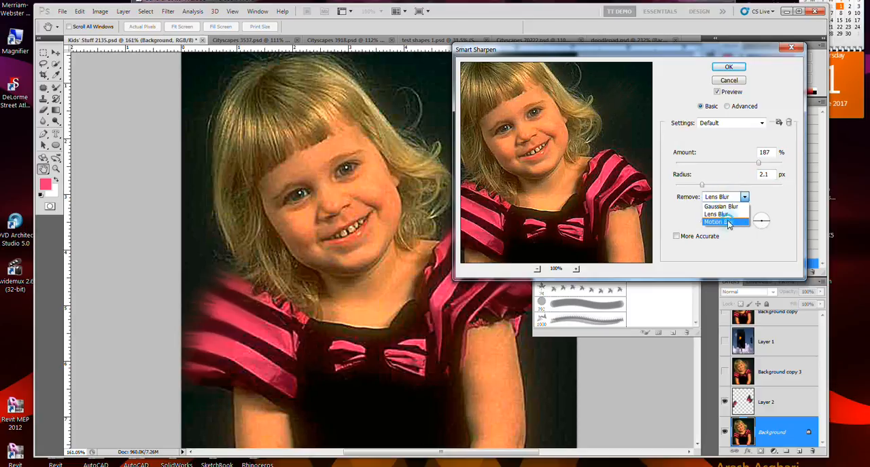
left_click(729, 219)
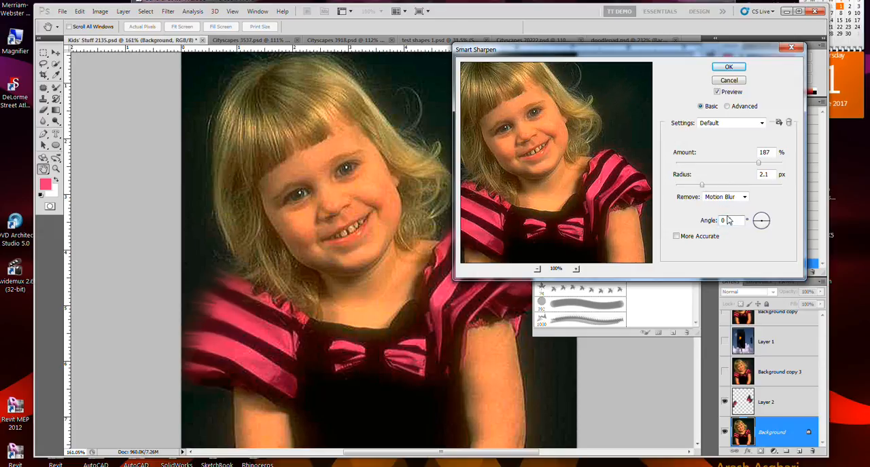
left_click(729, 95)
left_click(729, 95)
left_click(730, 95)
left_click(729, 95)
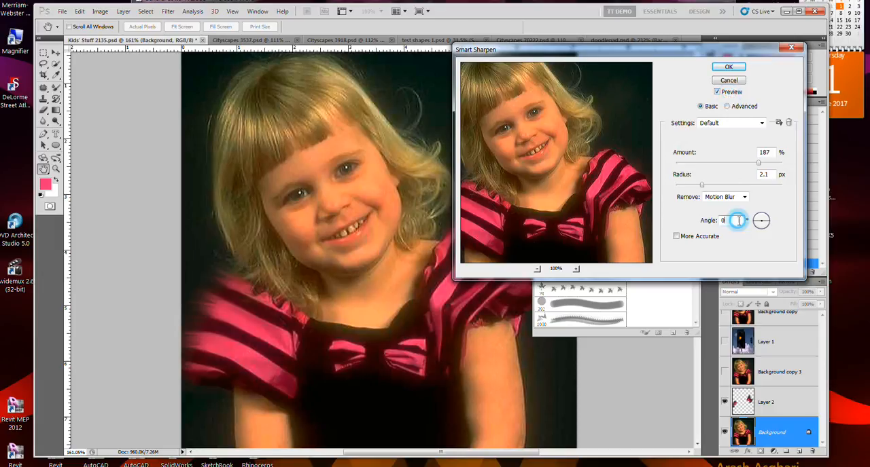
Step: Set the motion blur angle to -90°, switch the removal type to Gaussian Blur, and compare the image with and without the preview
mouse_move(751, 225)
left_mouse_down()
mouse_move(762, 222)
mouse_move(763, 231)
left_mouse_up()
left_click(732, 197)
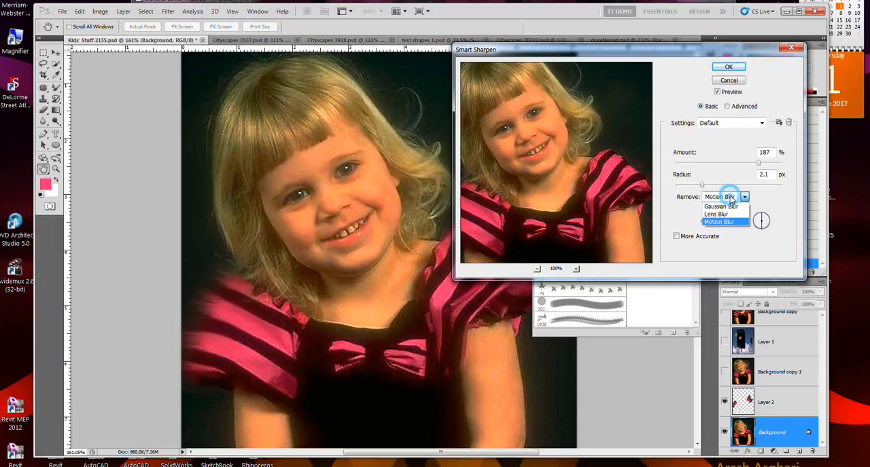
left_click(721, 205)
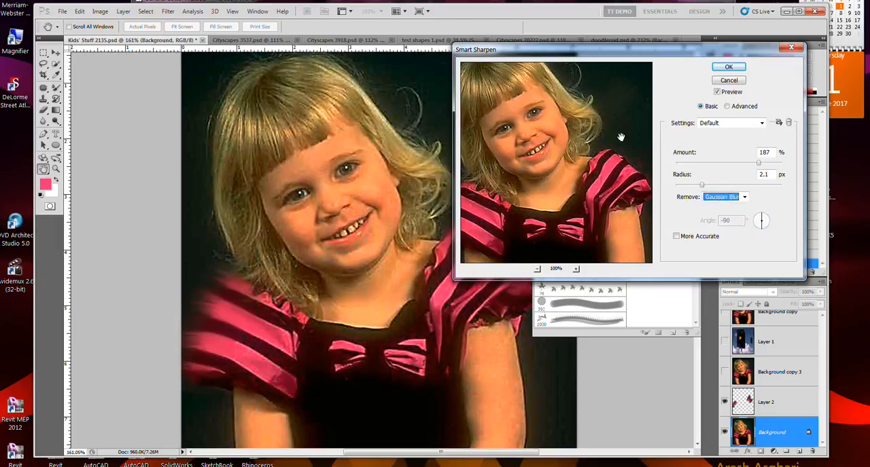
left_click(727, 95)
left_click(727, 94)
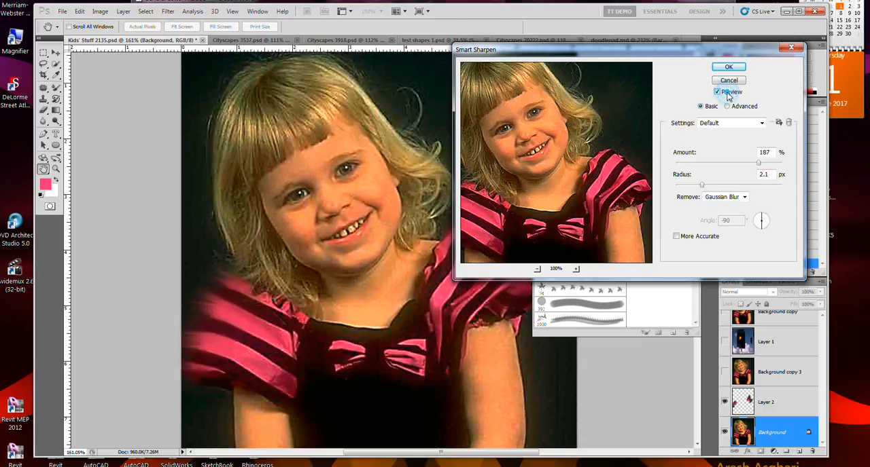
left_click(727, 94)
left_click(728, 94)
left_click(728, 95)
left_click(727, 94)
Step: Set the sharpening amount to 104% and the radius to 3.8 px, and compare the preview with the original
left_click(740, 164)
left_click_drag(736, 168, 734, 169)
left_click(721, 186)
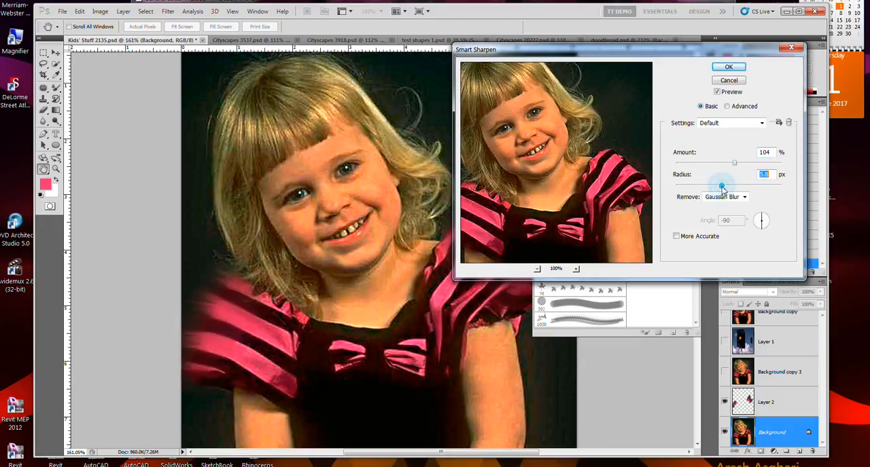
left_click_drag(721, 188, 716, 185)
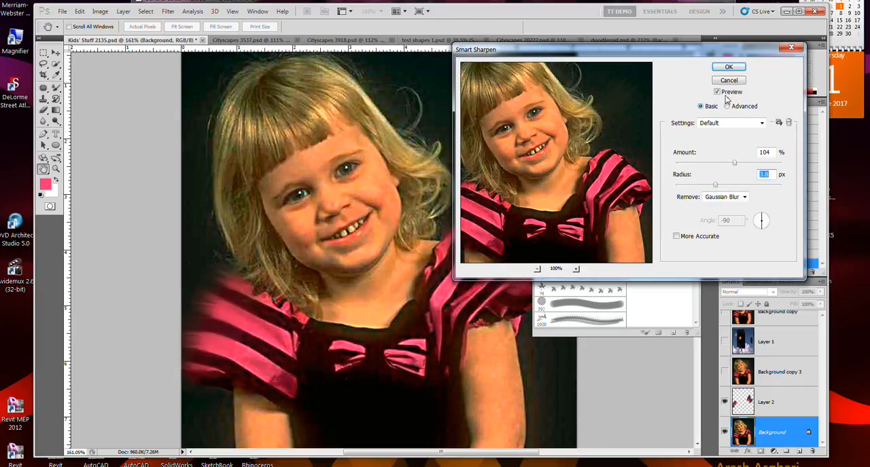
left_click(720, 91)
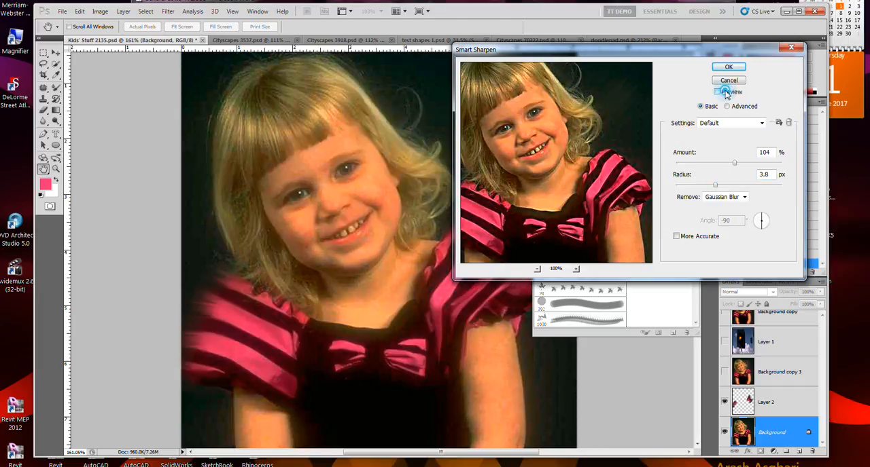
left_click(725, 95)
left_click(726, 95)
left_click(726, 95)
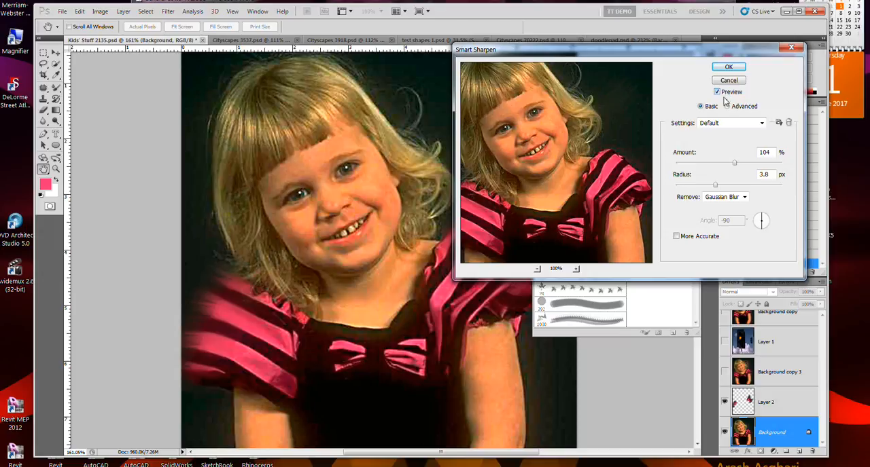
Step: Set the sharpening amount to 66%, compare the preview with the original, and cancel Smart Sharpen
left_click(714, 164)
left_click(725, 99)
left_click(725, 98)
left_click(725, 98)
left_click(726, 99)
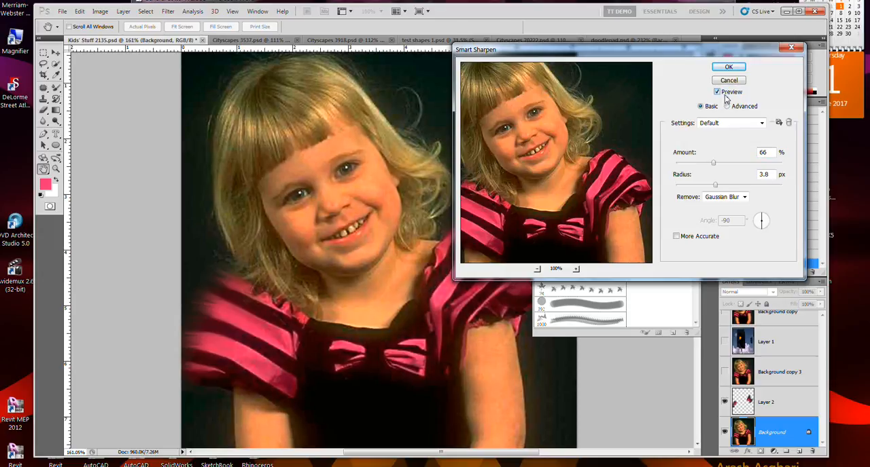
left_click(726, 99)
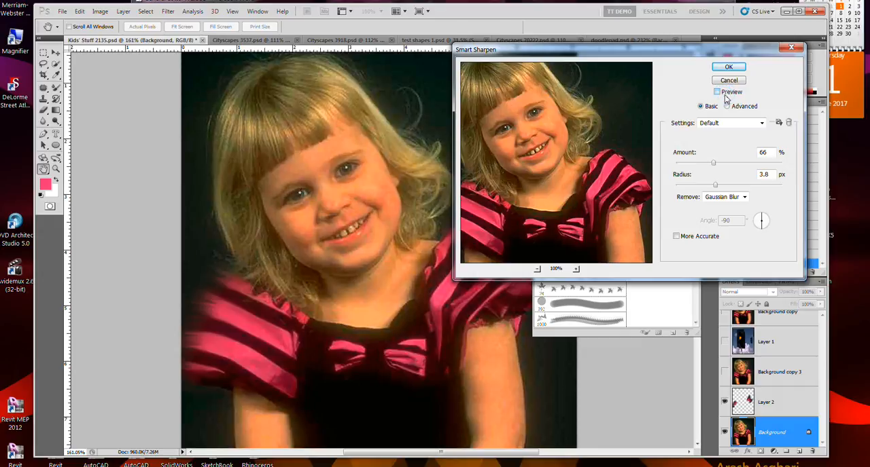
left_click(726, 99)
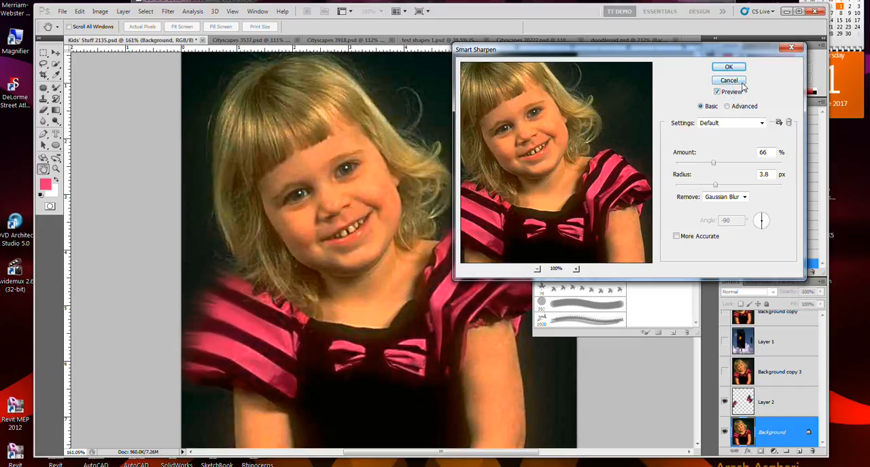
left_click(740, 82)
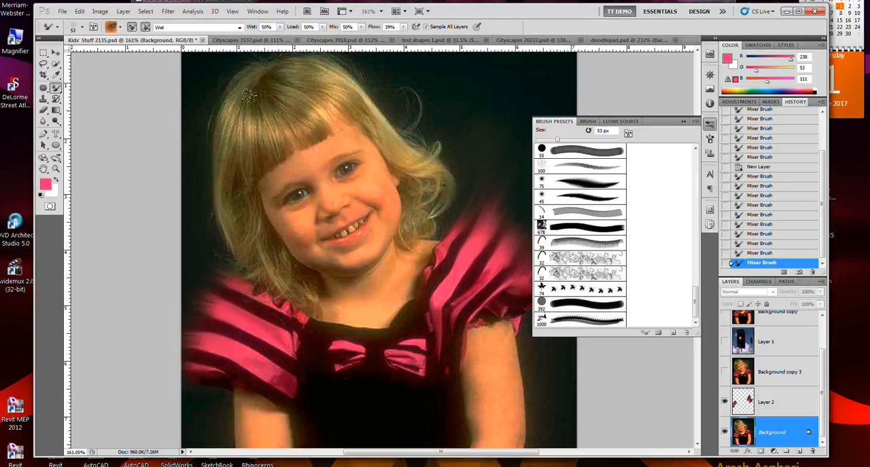
Step: Save the document as Kids' Stuff 21535.psd
key("ctrl+s")
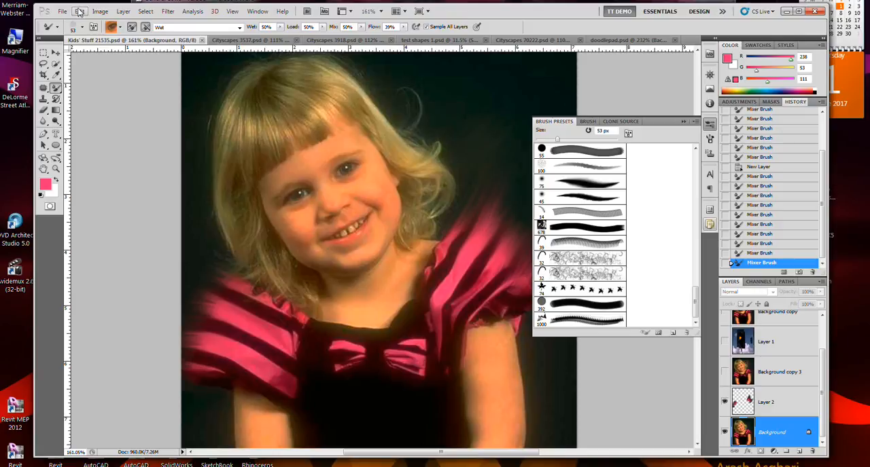
Step: Set up Smart Sharpen in Advanced mode with amount 139%, radius 2.7 px, Lens Blur removal and More Accurate enabled
left_click(100, 12)
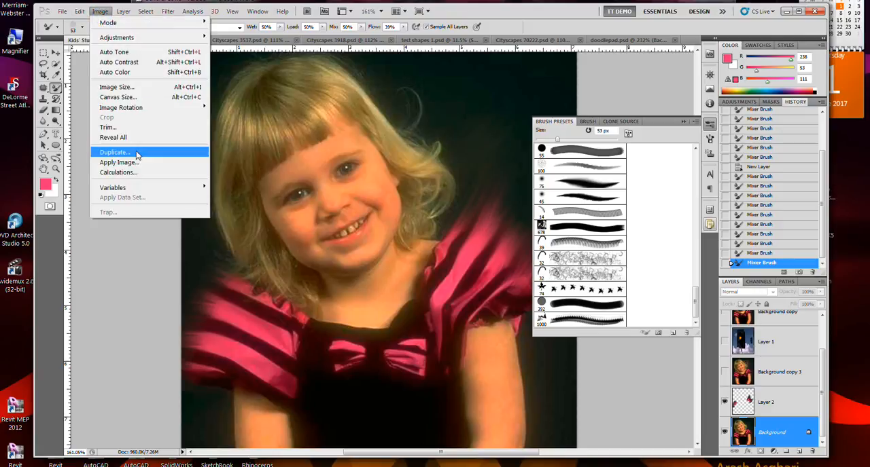
mouse_move(168, 11)
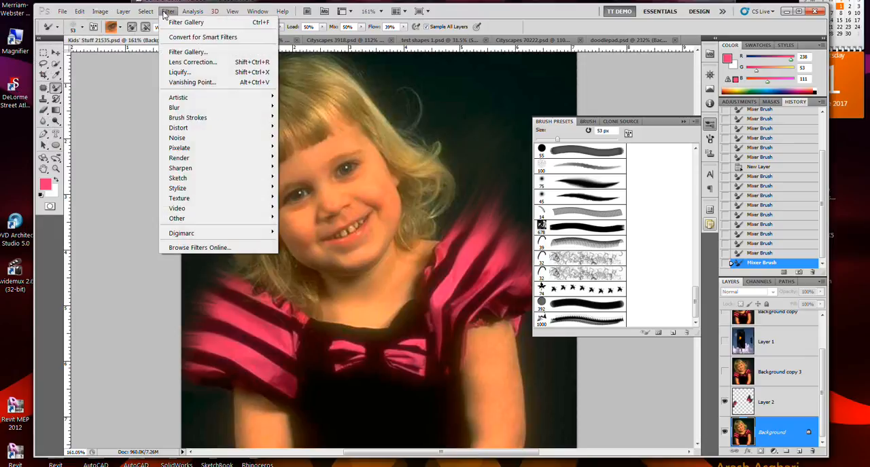
mouse_move(199, 168)
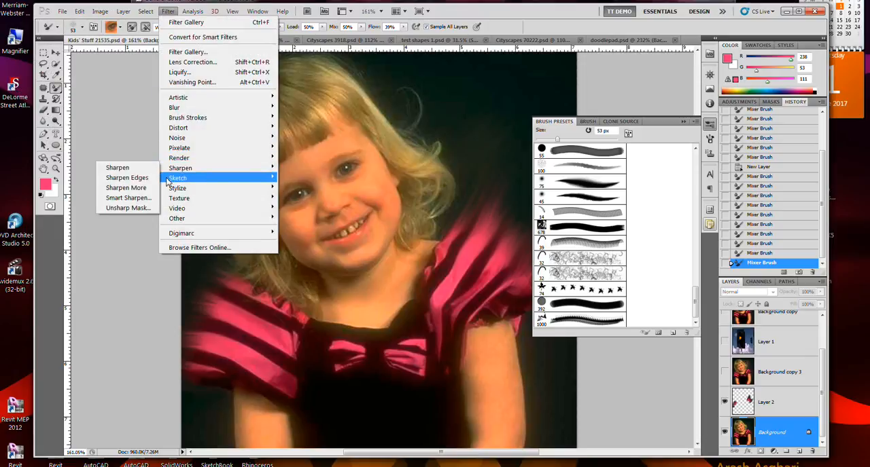
left_click(142, 199)
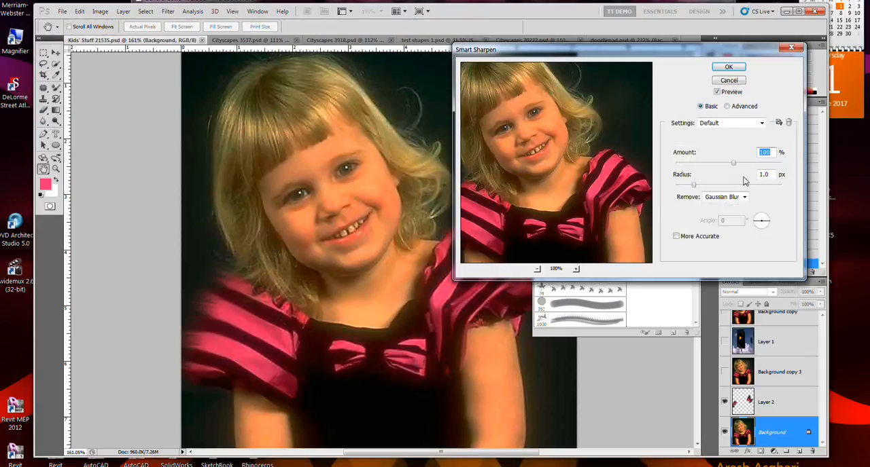
left_click(737, 109)
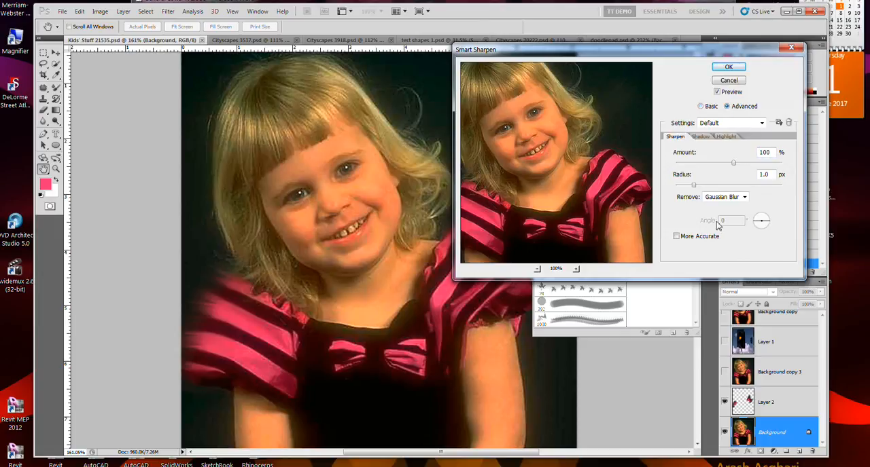
left_click(743, 163)
left_click(708, 186)
left_click(676, 236)
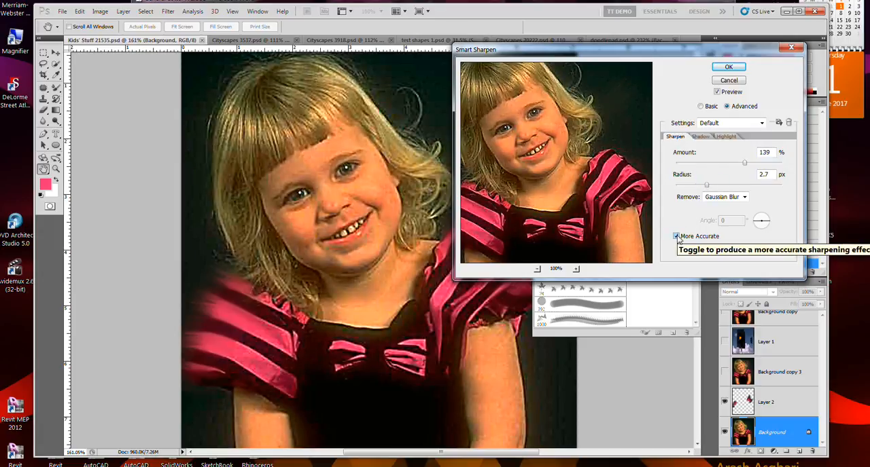
left_click(725, 197)
left_click(728, 215)
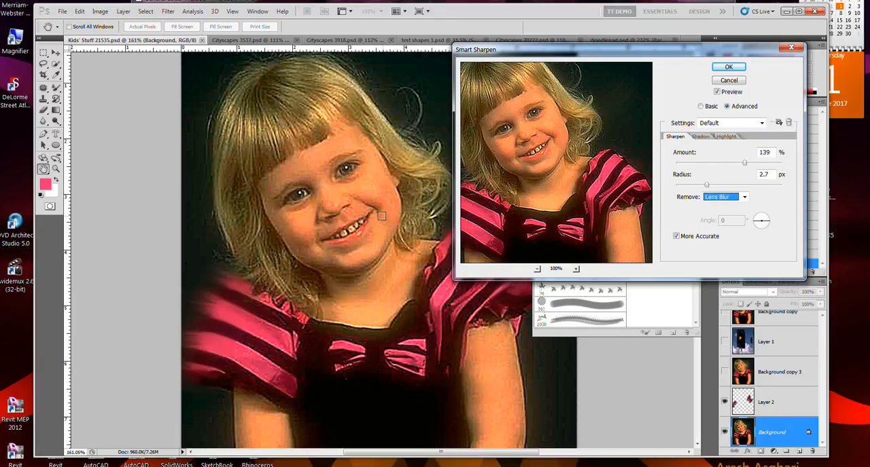
Step: Inspect the sharpening preview around the girl's face, neck, arm and sleeve
left_click(382, 216)
left_click(414, 258)
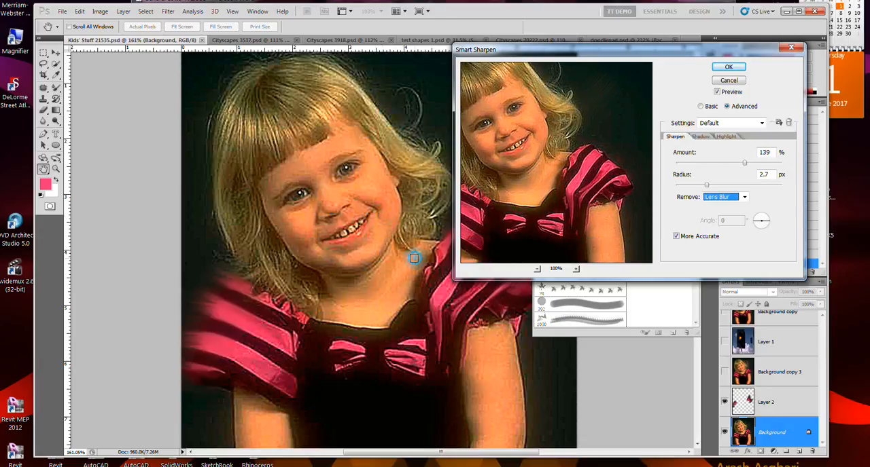
left_click(490, 369)
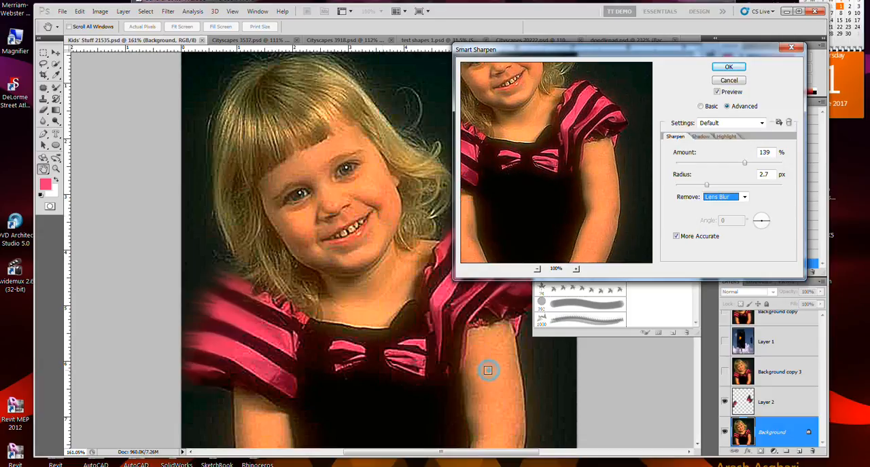
left_click(510, 331)
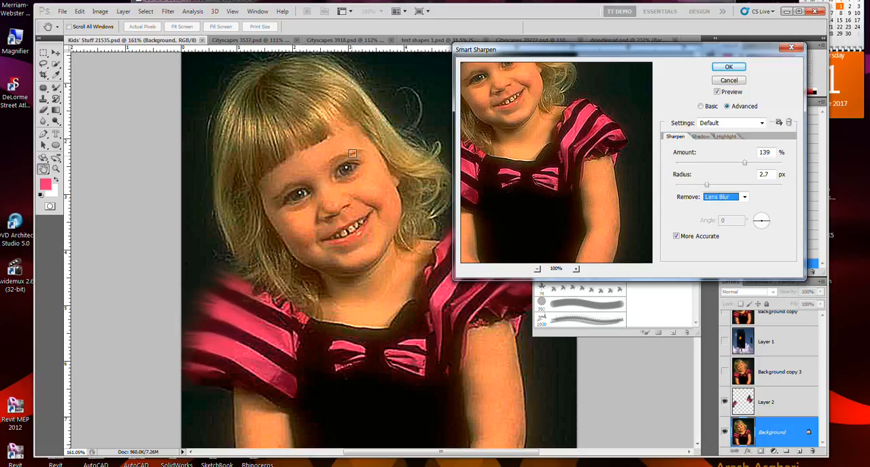
left_click_drag(406, 91, 374, 112)
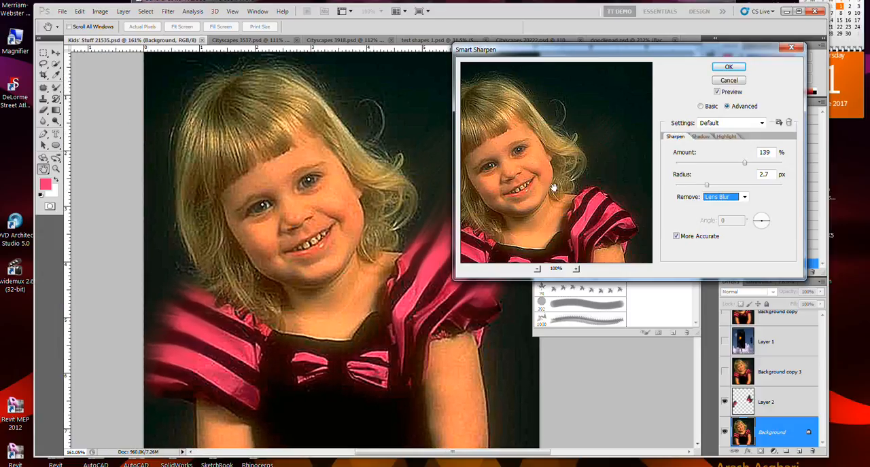
Step: Set the Smart Sharpen shadow fade amount to 33%, tonal width to 18% and radius to 22 px
left_click_drag(557, 202, 554, 95)
left_click_drag(540, 181, 566, 208)
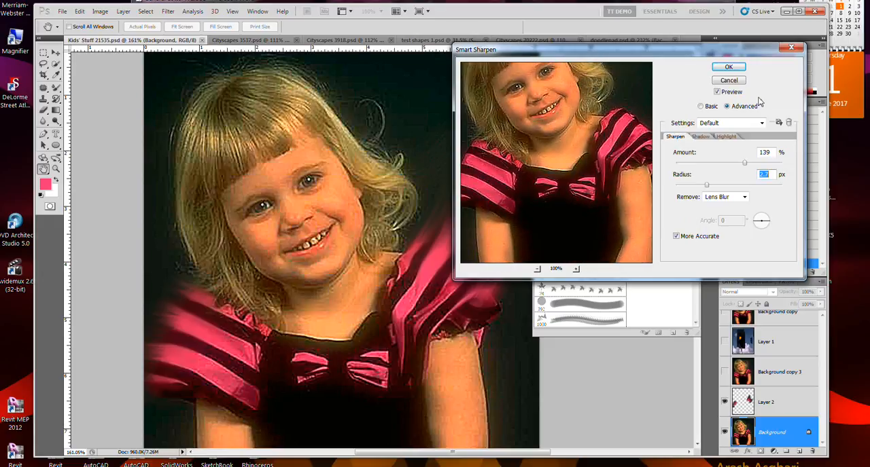
left_click(703, 138)
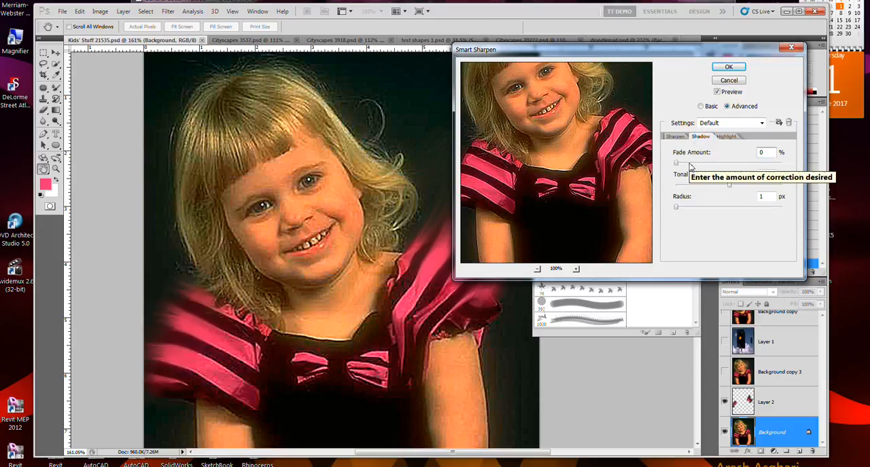
mouse_move(691, 166)
left_mouse_down()
mouse_move(761, 165)
mouse_move(695, 174)
left_mouse_up()
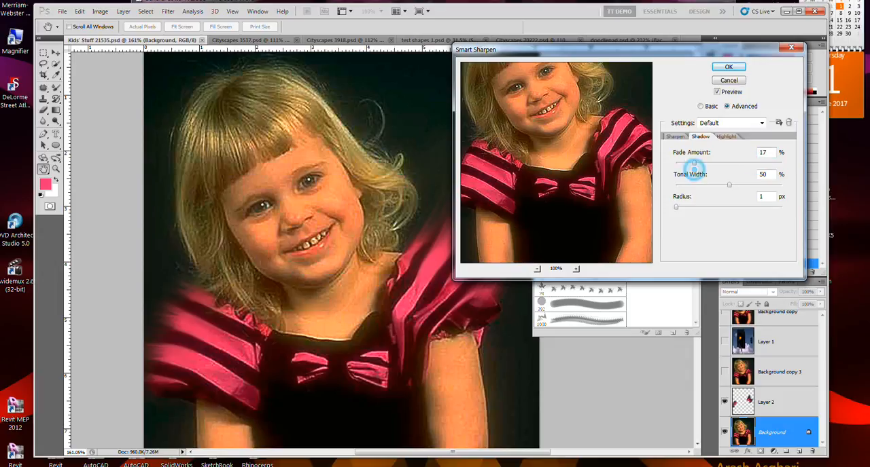
left_click(700, 207)
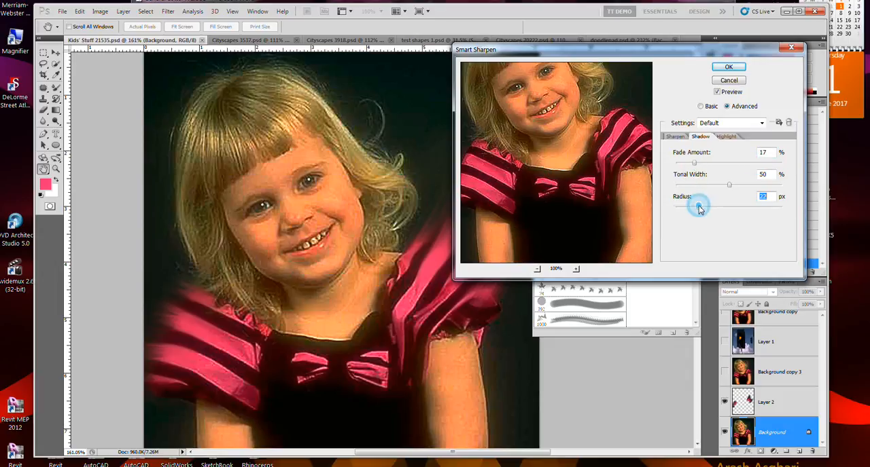
left_click(711, 164)
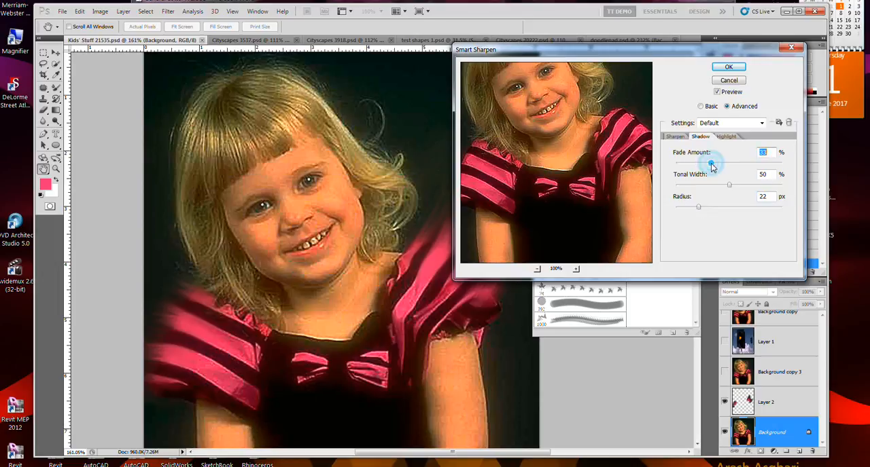
left_click(706, 185)
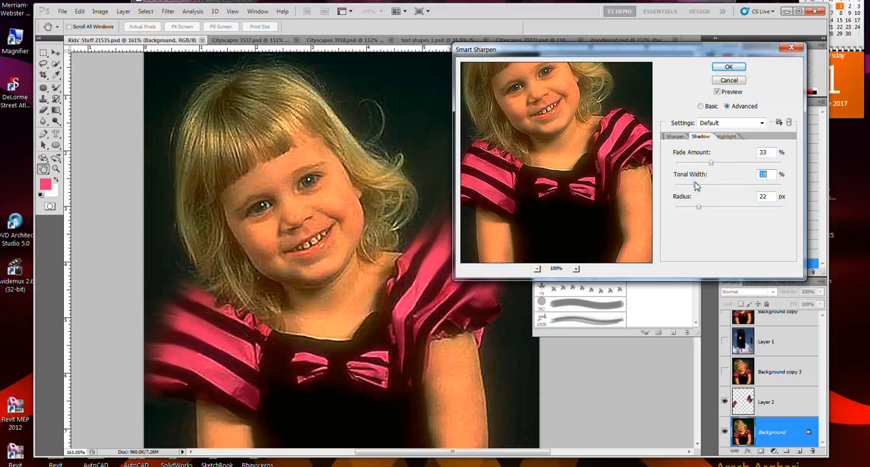
Step: Exaggerate the sharpening with amount 217% and radius 27.9 px, and raise the shadow fade amount to 100%
left_click(675, 137)
left_click(757, 169)
left_click(764, 164)
left_click(761, 184)
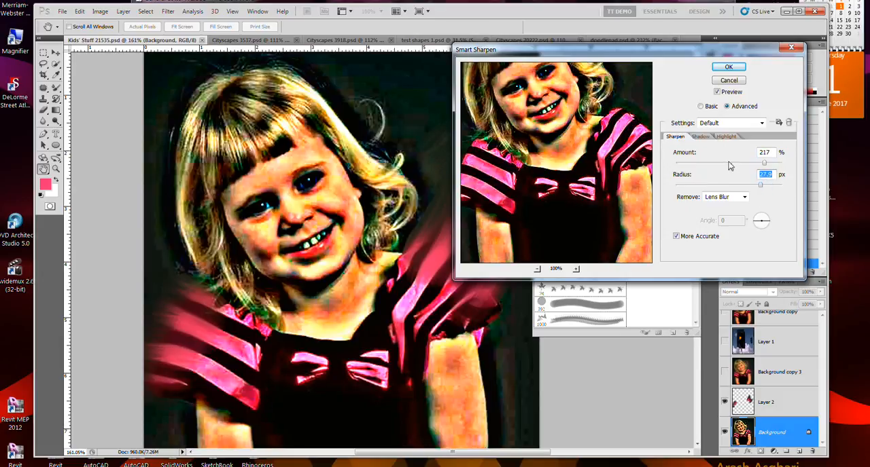
left_click(701, 137)
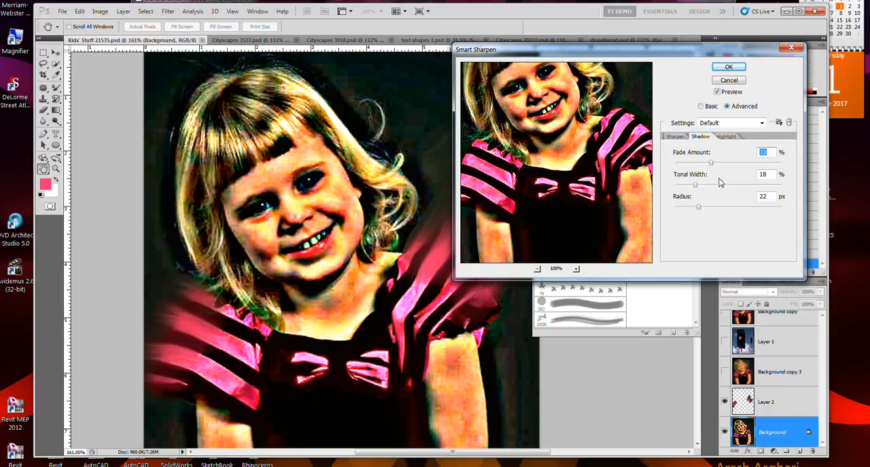
left_click_drag(711, 163, 784, 166)
Step: Try stronger highlight correction by raising the highlight fade amount, tonal width and radius
left_click(726, 136)
left_click(737, 164)
left_click_drag(751, 165, 727, 165)
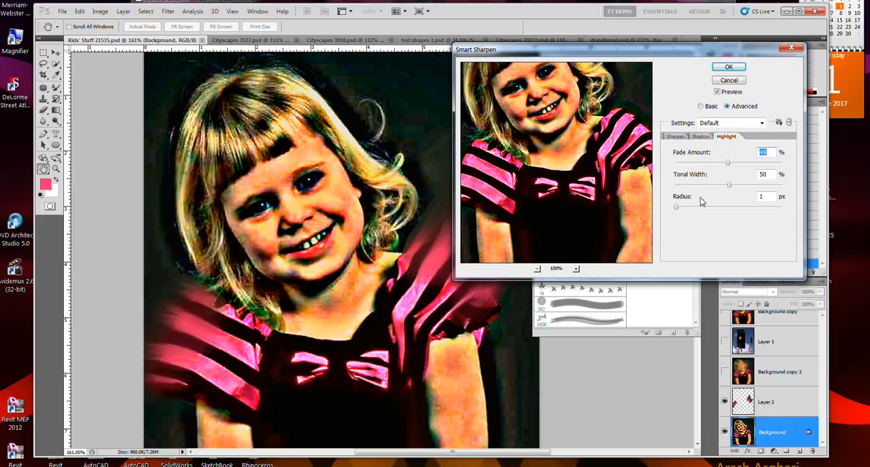
left_click(690, 185)
left_click_drag(690, 186, 793, 190)
left_click(735, 207)
left_click_drag(727, 161, 777, 163)
Step: Try the maximum shadow tonal width with radius 96 px, and reduce the shadow tonal width to 39%
left_click(700, 137)
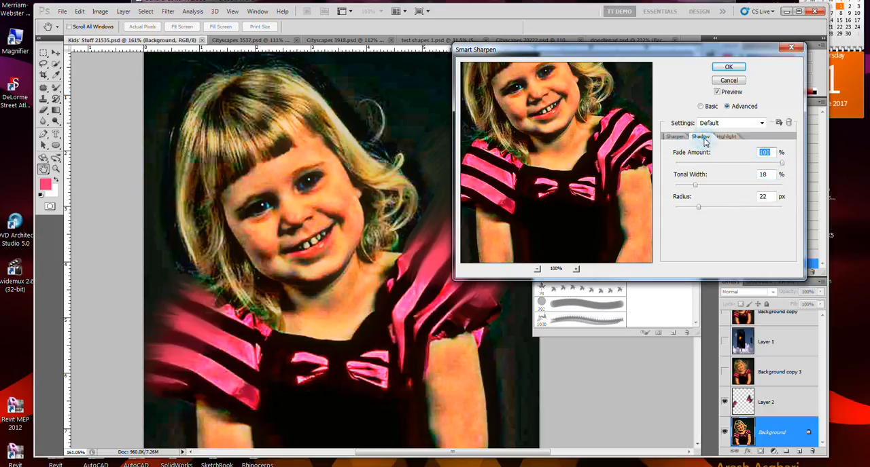
left_click(738, 186)
left_click(757, 186)
left_click(750, 207)
left_click_drag(750, 207, 782, 185)
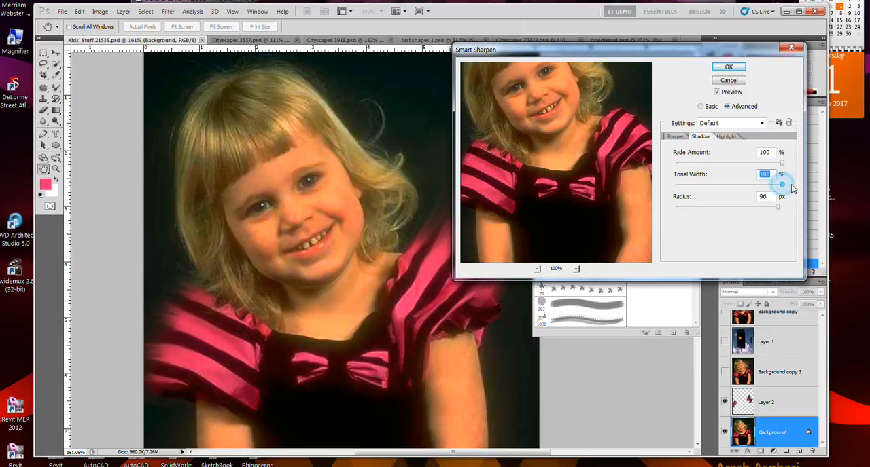
left_click(717, 185)
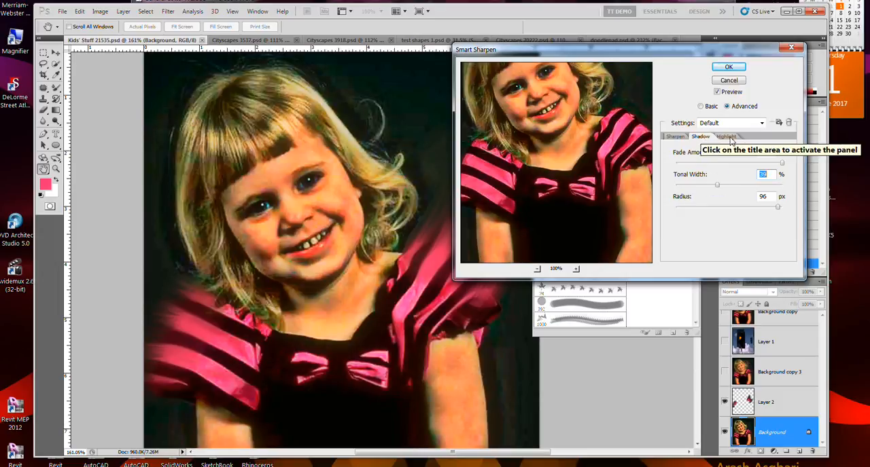
Step: Reduce the sharpening radius to 4.2 px, compare the preview with the original, and cancel Smart Sharpen
left_click(678, 137)
left_click_drag(743, 185, 712, 191)
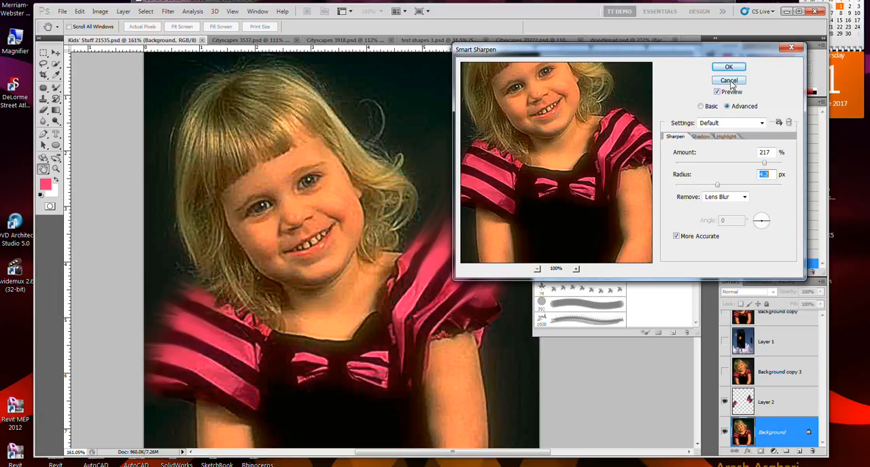
left_click(731, 93)
left_click(732, 96)
left_click(730, 82)
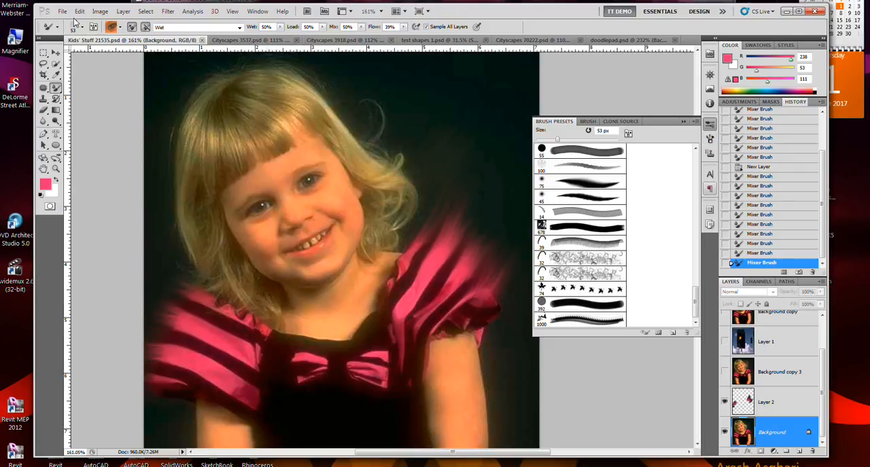
Step: Open Save for Web & Devices for the portrait and show the original and optimized versions in 2-Up view
left_click(63, 12)
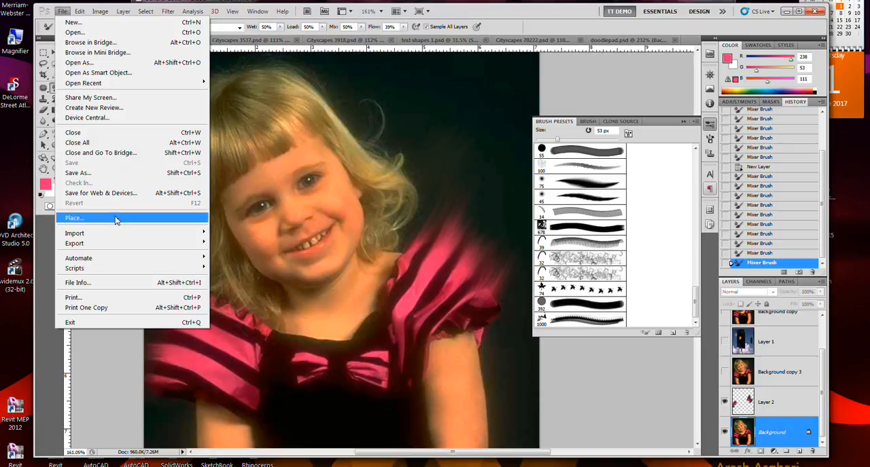
key("Escape")
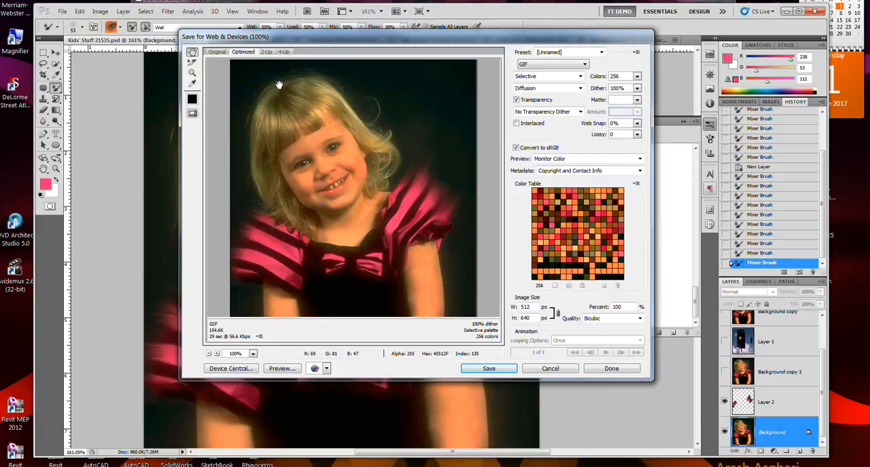
left_click(266, 52)
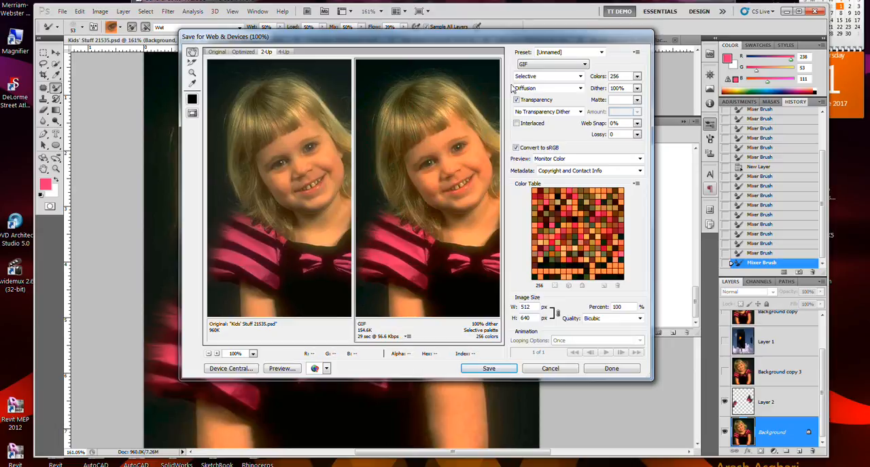
Step: Set the web export to JPEG with quality 31, and check the result in a browser preview
left_click(566, 63)
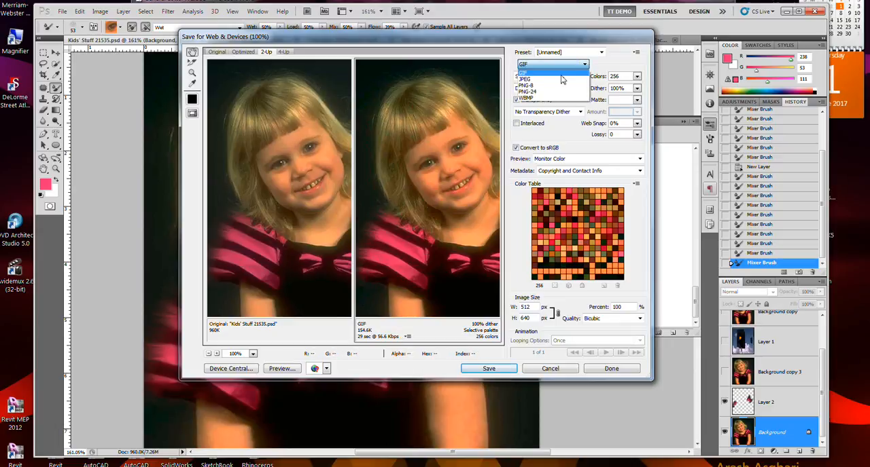
left_click(560, 79)
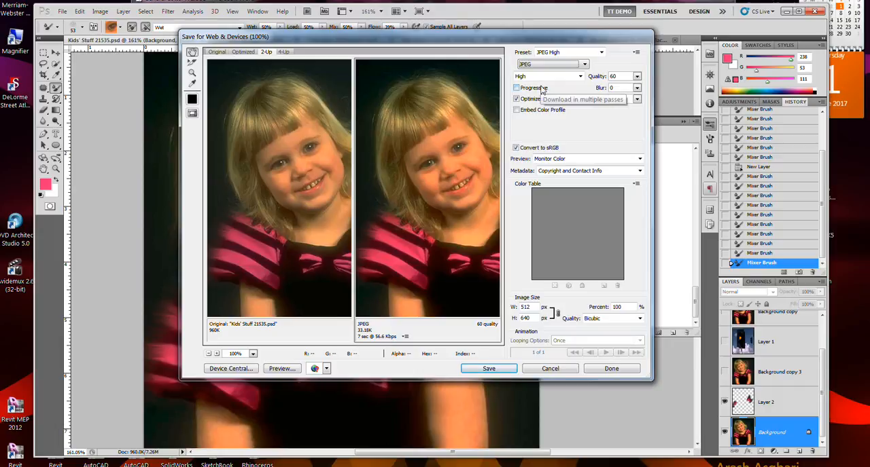
left_click(637, 77)
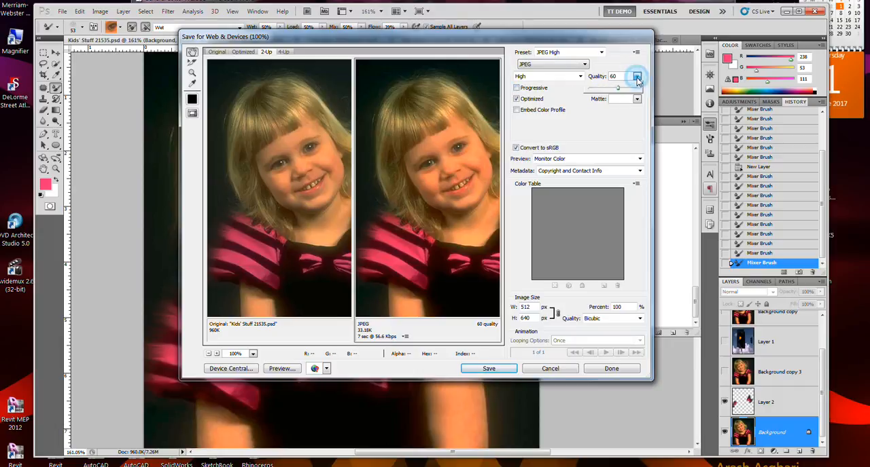
left_click(630, 88)
left_click(604, 90)
left_click(598, 114)
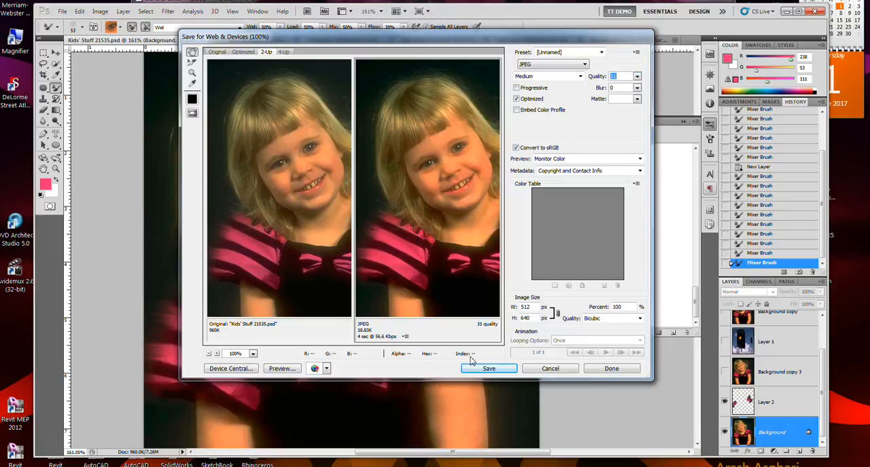
left_click(288, 371)
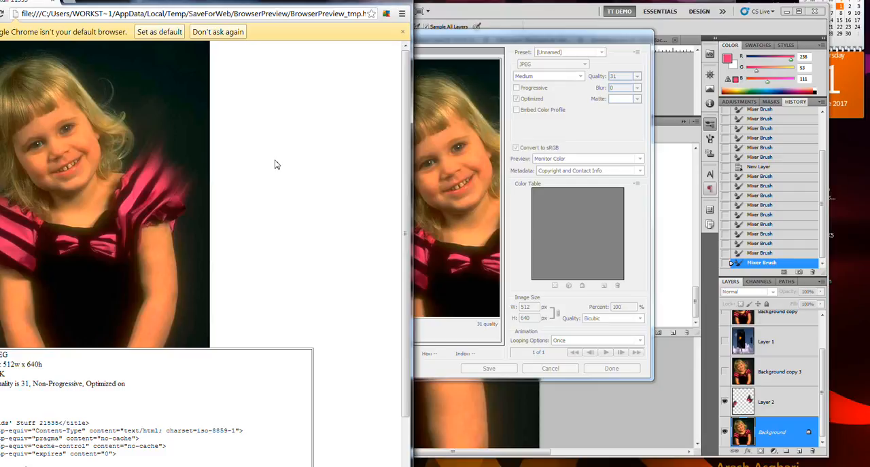
left_click(397, 3)
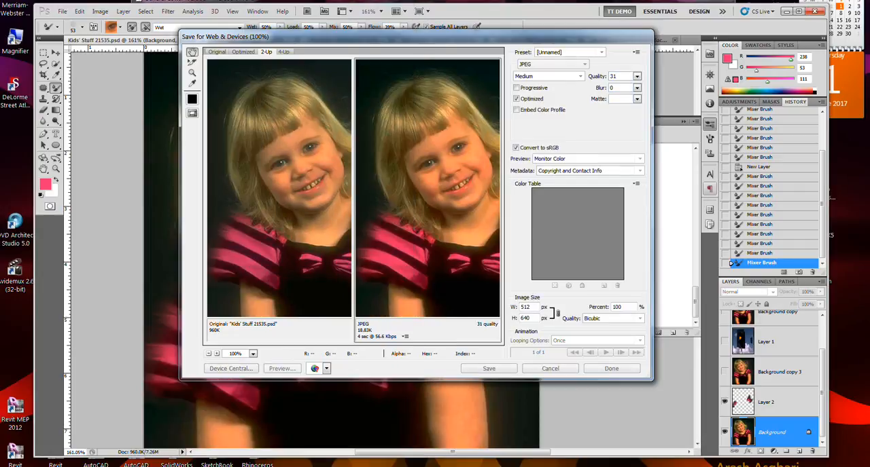
Step: Compare preview color profiles, settle on Internet Standard RGB (No Color Management), and enable Embed Color Profile
left_click(585, 161)
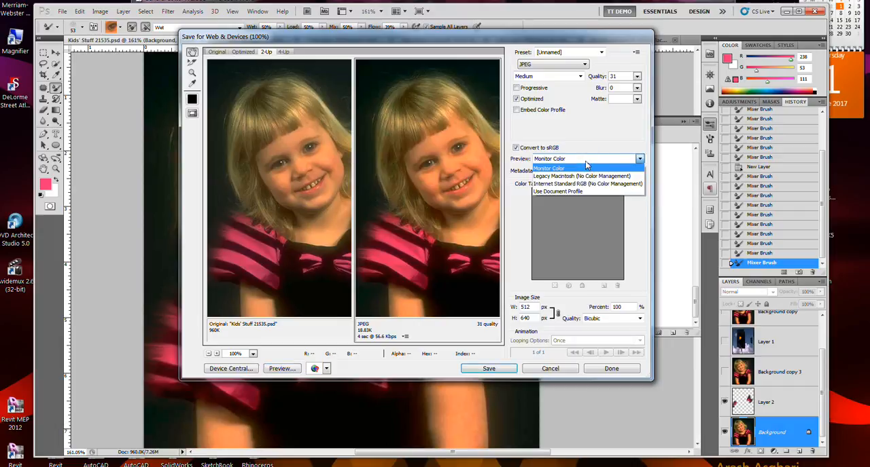
left_click(585, 191)
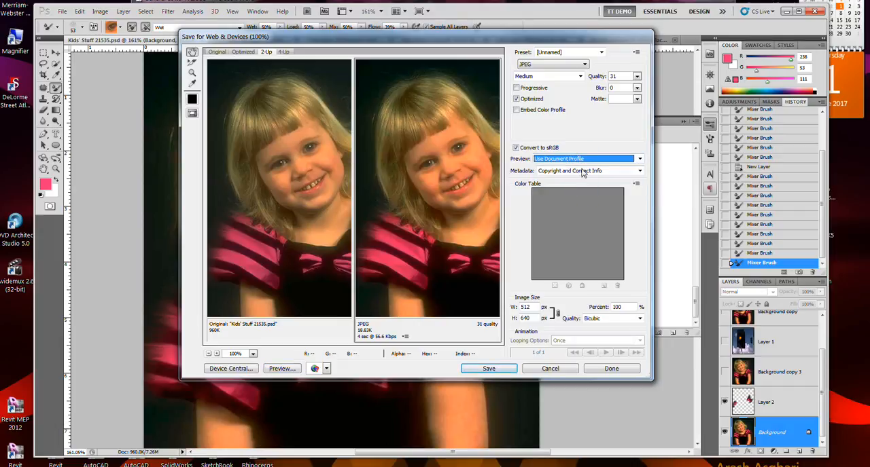
left_click(583, 162)
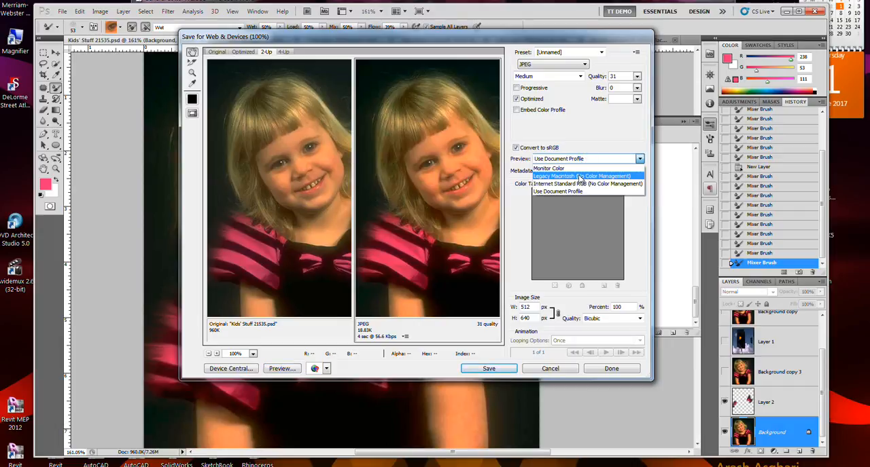
left_click(580, 174)
left_click(582, 162)
left_click(580, 185)
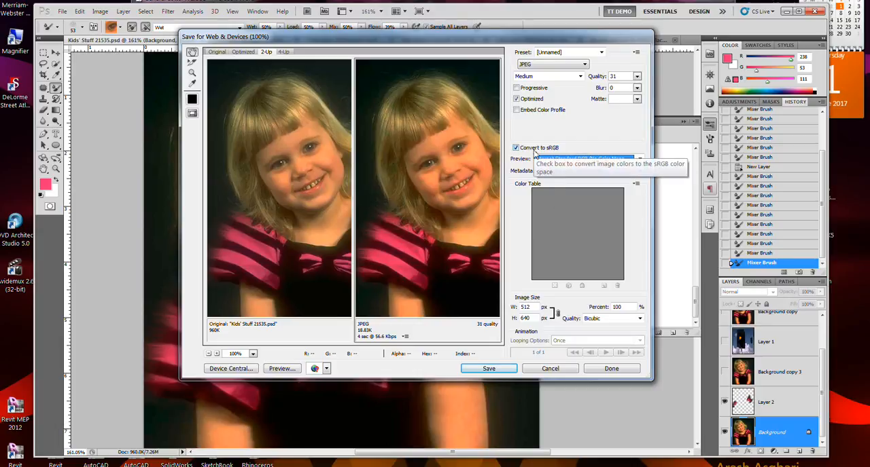
left_click(536, 111)
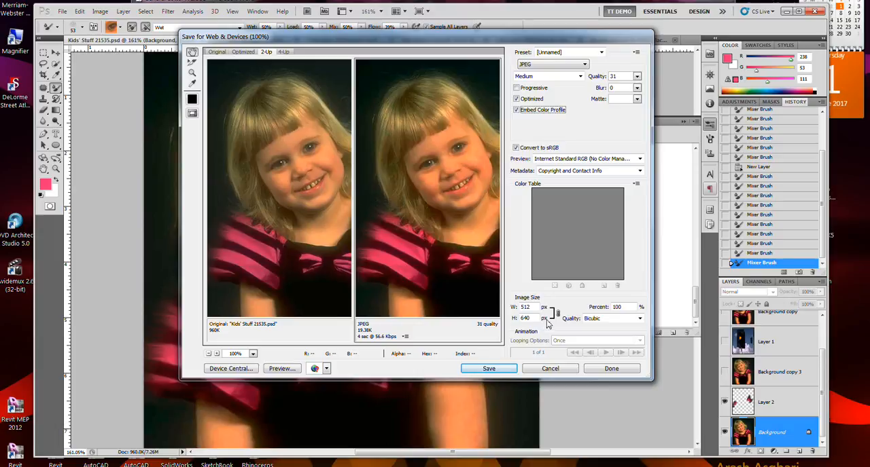
Step: Scale the exported image to 50 percent and set the download time estimate to 768 Kbps Cable/DSL
left_click(625, 307)
type("50")
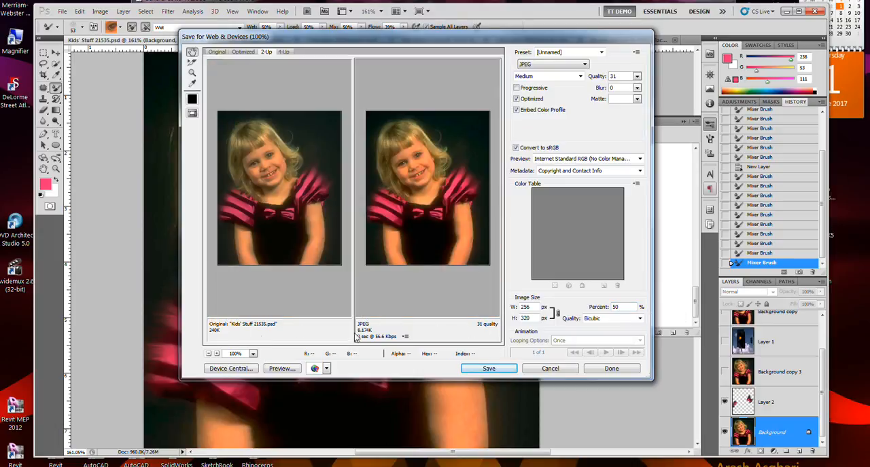
left_click(405, 337)
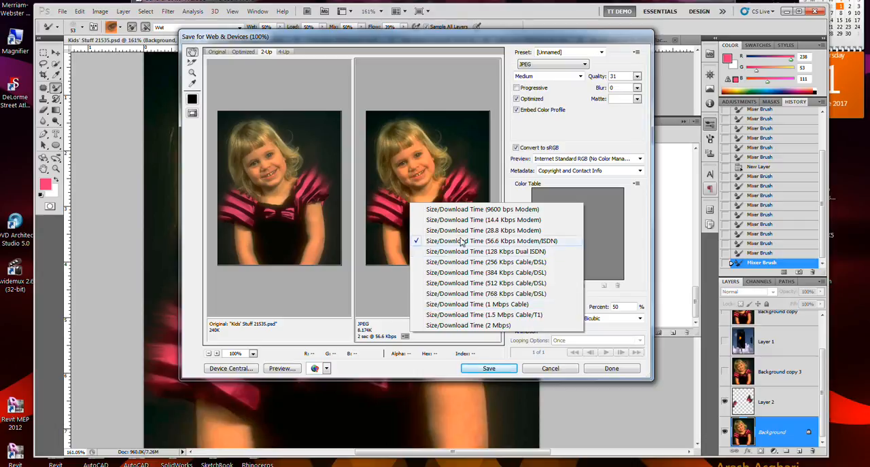
left_click(463, 295)
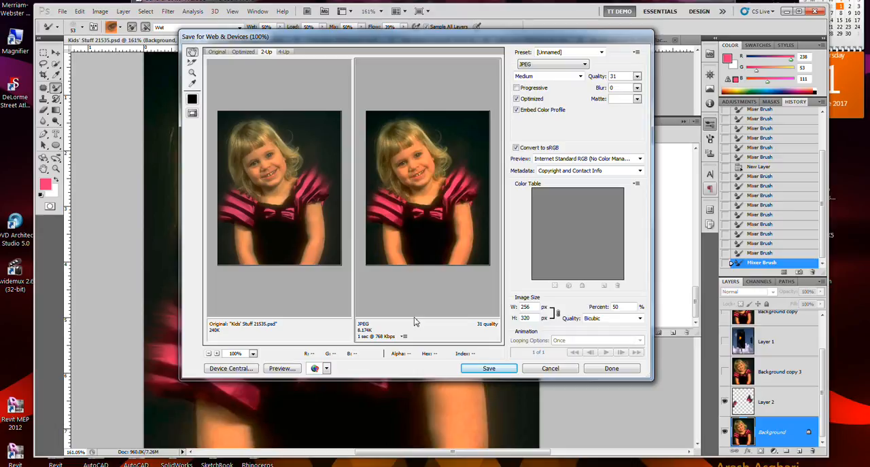
Step: Preview the image in Device Central, select the AIR 2.5 32 480x800 device, and check the key pad and display settings
left_click(249, 371)
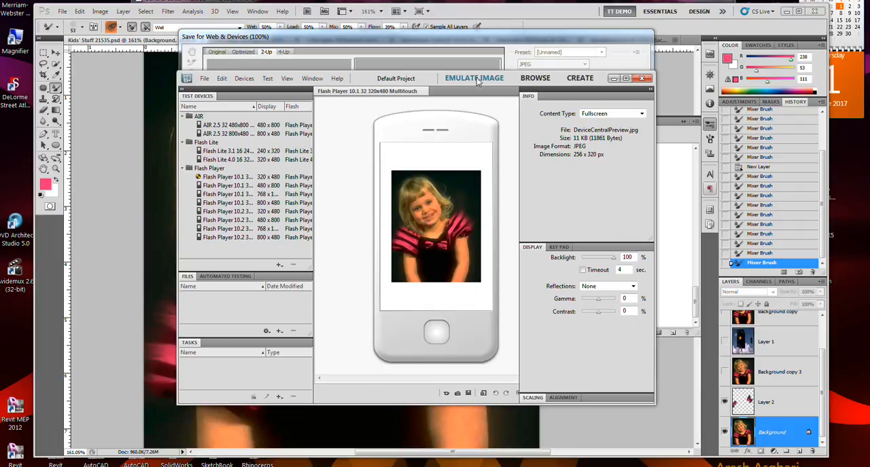
left_click(267, 126)
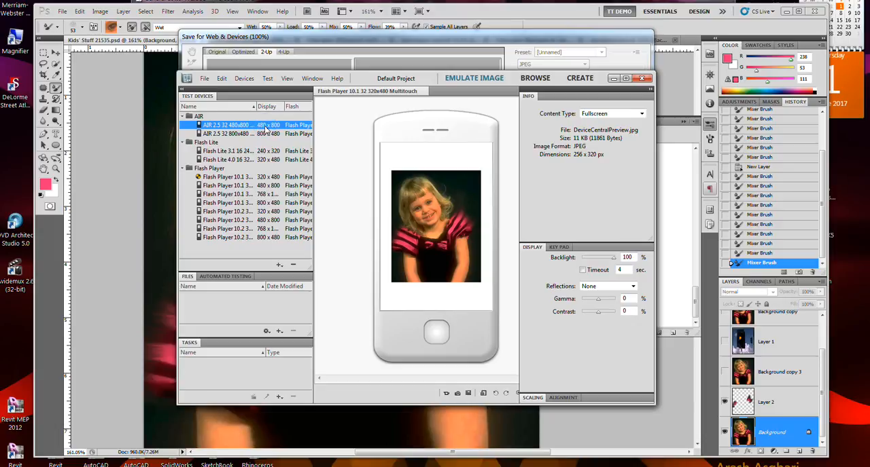
left_click(558, 247)
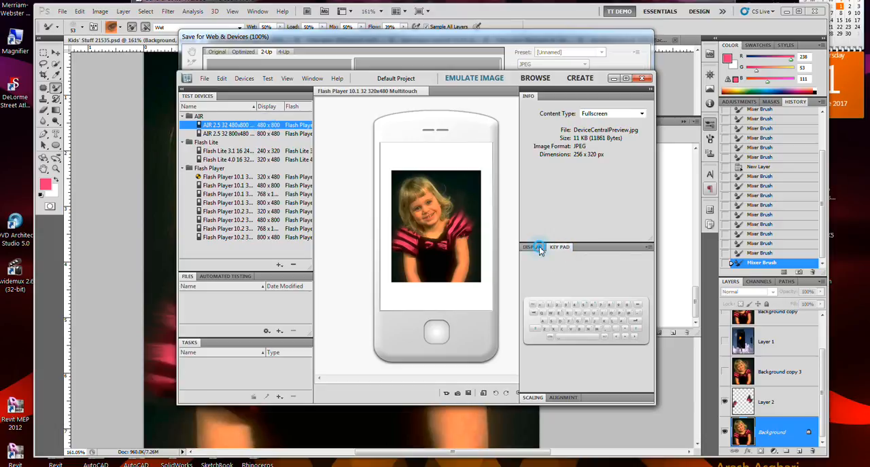
left_click(539, 249)
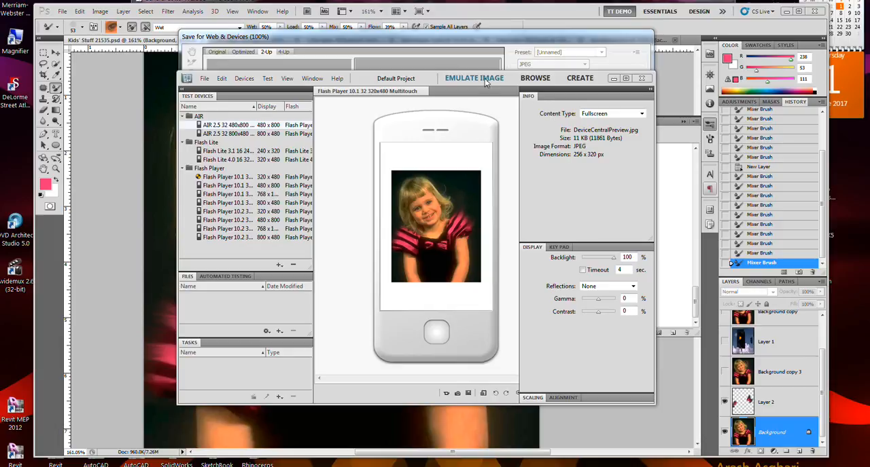
Step: Browse the device library in Device Central, and try to close the program to return to the portrait
left_click(536, 82)
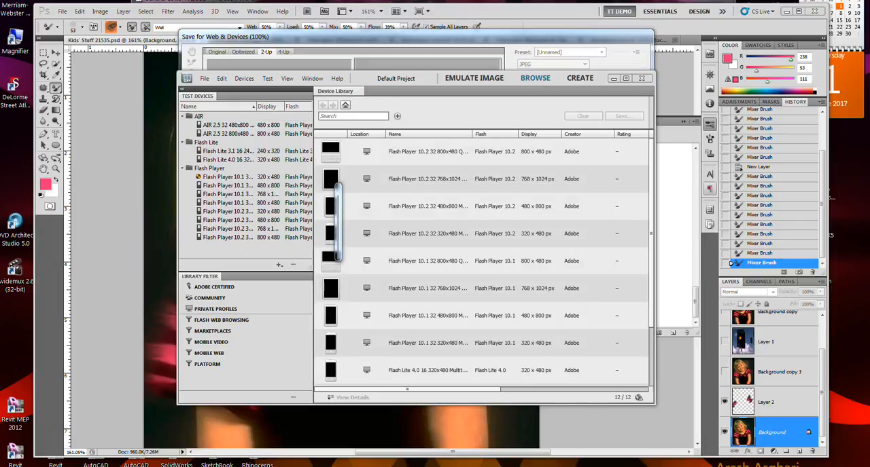
left_click(641, 79)
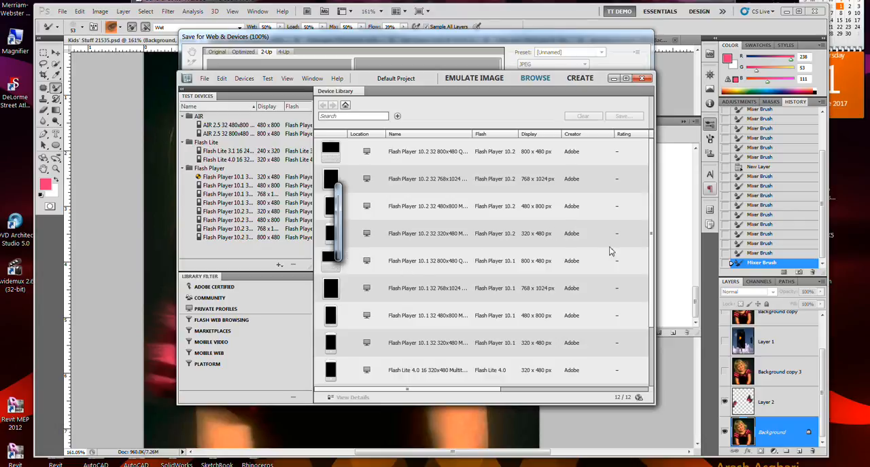
left_click(424, 286)
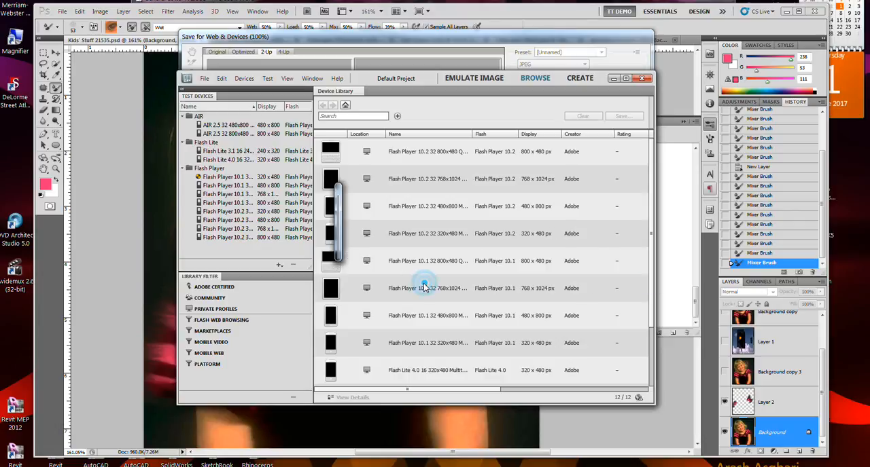
left_click(332, 202)
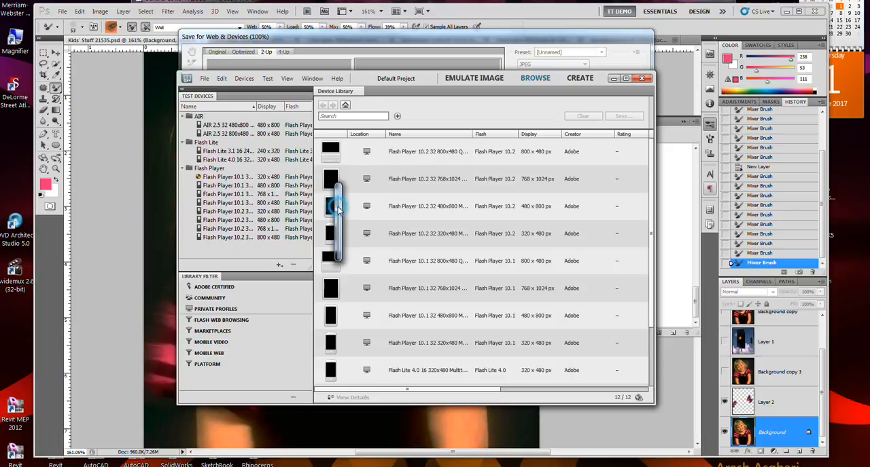
left_click(648, 79)
mouse_move(708, 466)
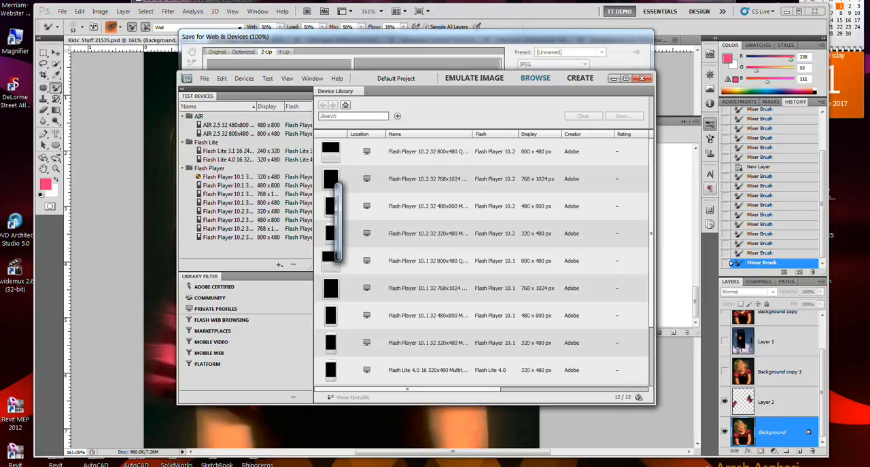
left_click(609, 323)
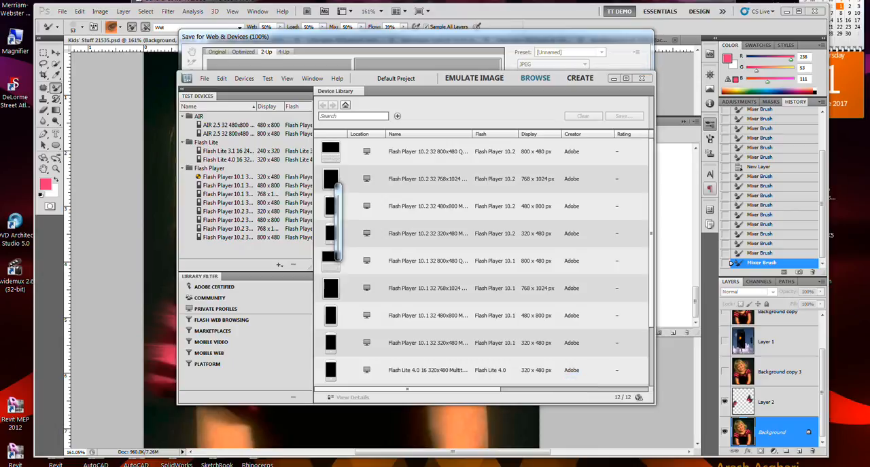
right_click(707, 466)
left_click(704, 465)
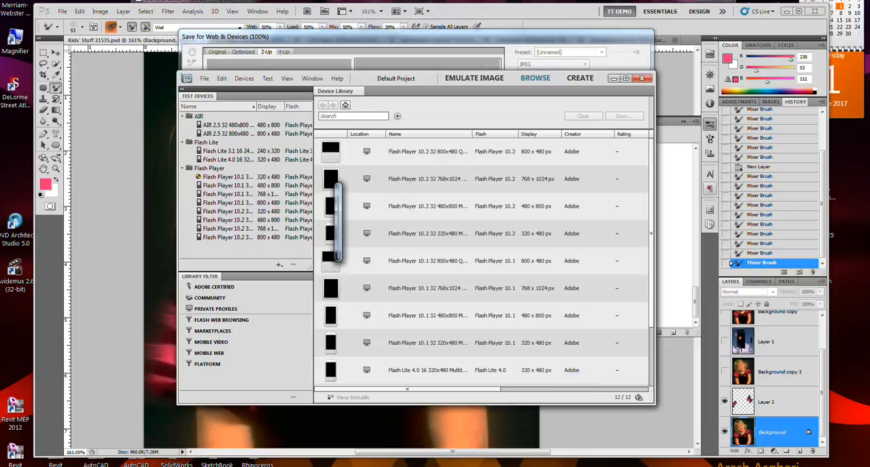
mouse_move(706, 466)
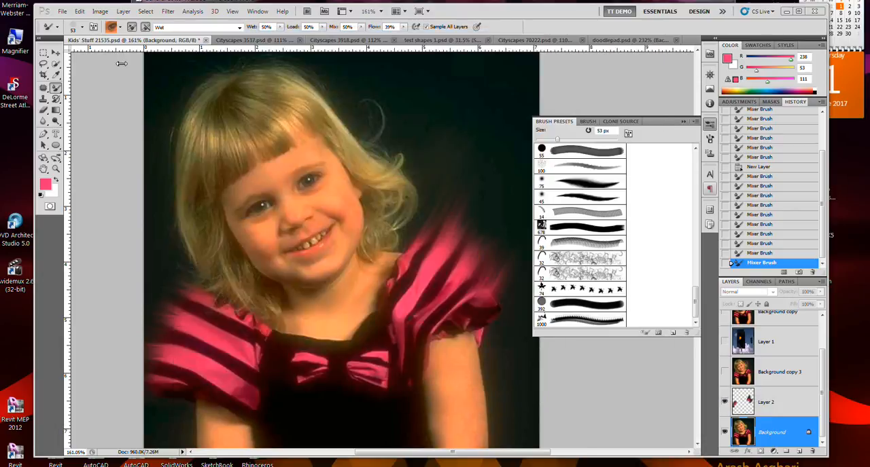
Step: Reopen Save for Web & Devices for the portrait, preview it in Device Central, and browse the device library again
left_click(62, 13)
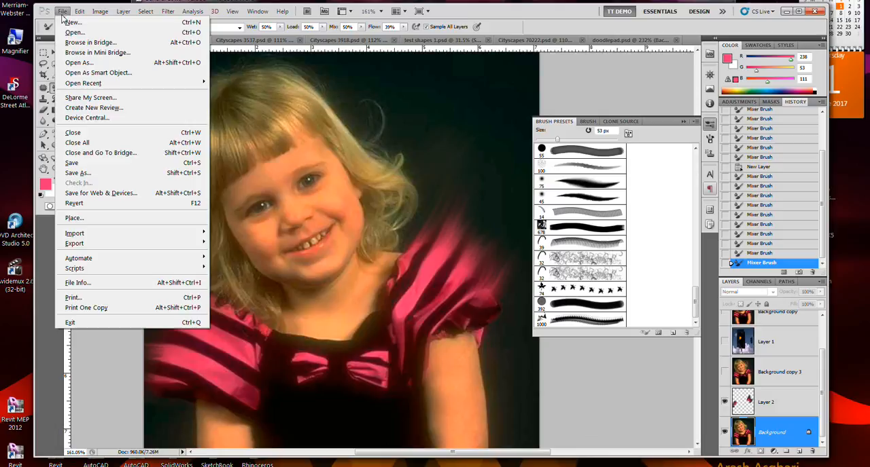
left_click(95, 193)
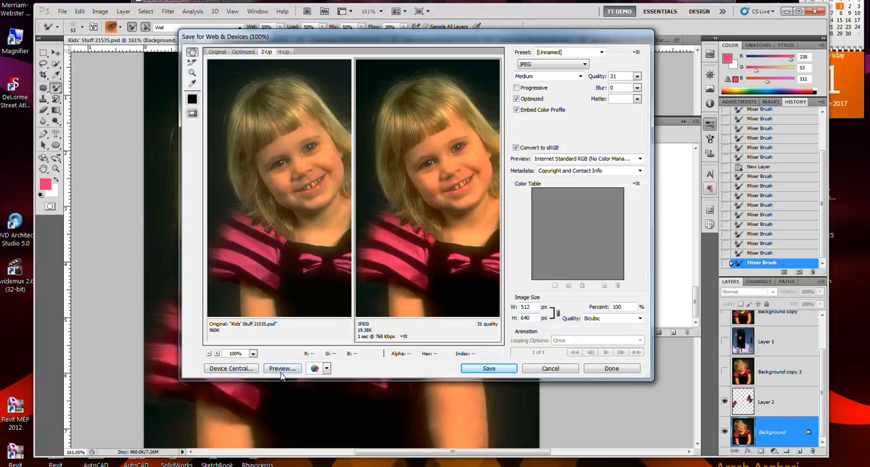
left_click(226, 369)
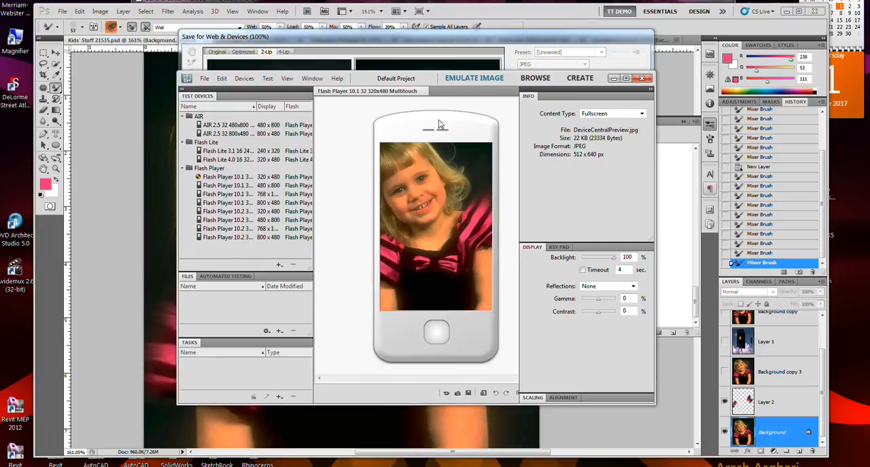
left_click(530, 79)
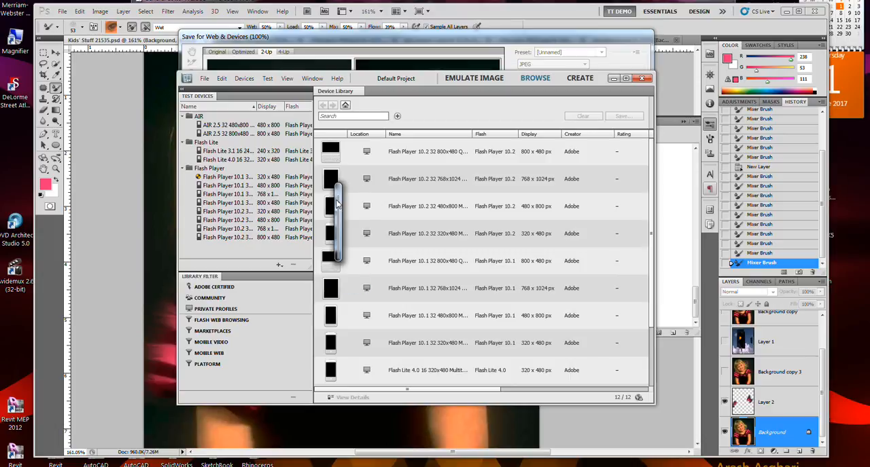
Step: Force Device Central to end and cancel the portrait's web export
left_click(253, 203)
left_click(451, 390)
left_click(473, 78)
left_click(297, 89)
left_click(548, 109)
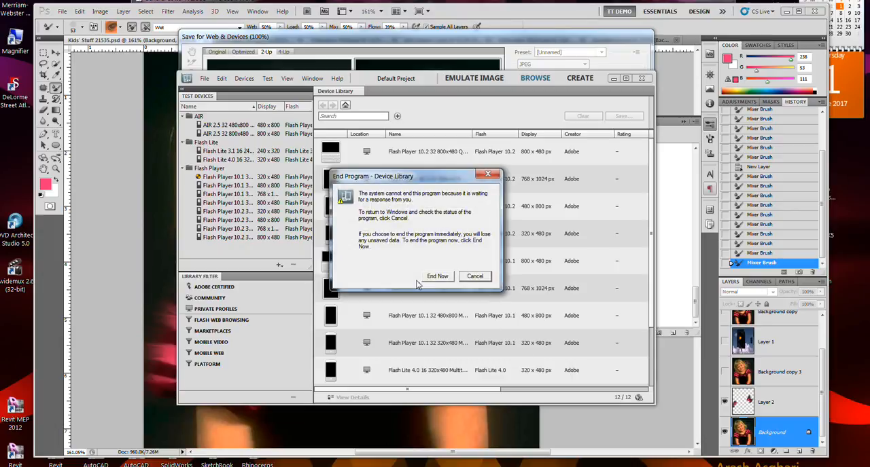
left_click(432, 276)
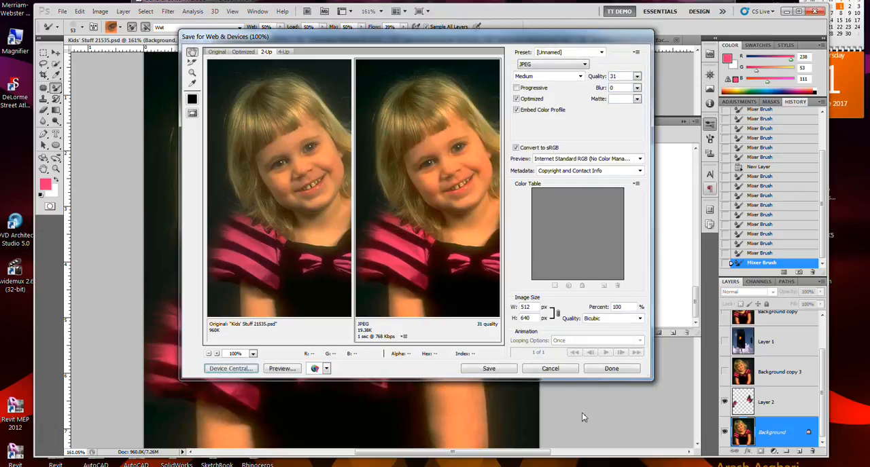
left_click(549, 370)
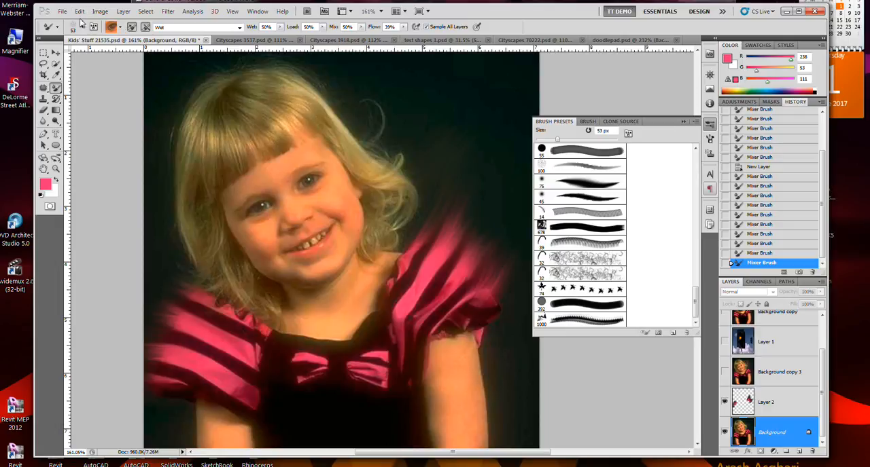
Step: Open the portrait's print setup and set the HP LaserJet 1020 to use different paper for the first page, with paper type Color
left_click(61, 11)
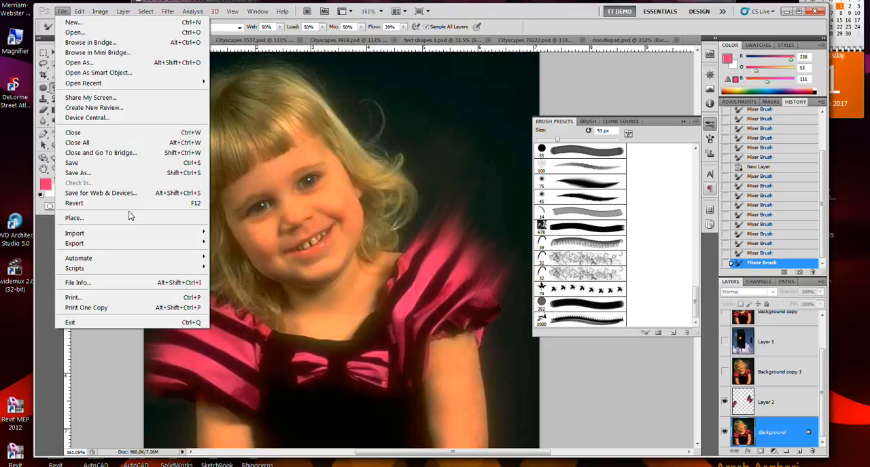
left_click(131, 301)
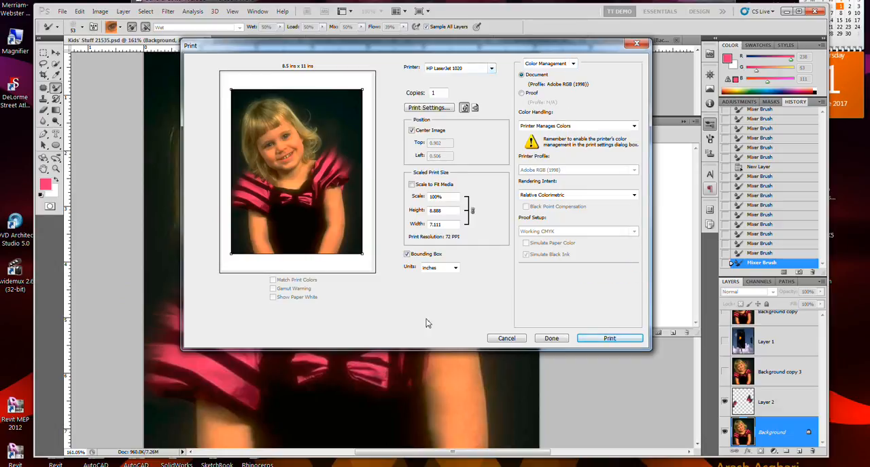
left_click(443, 110)
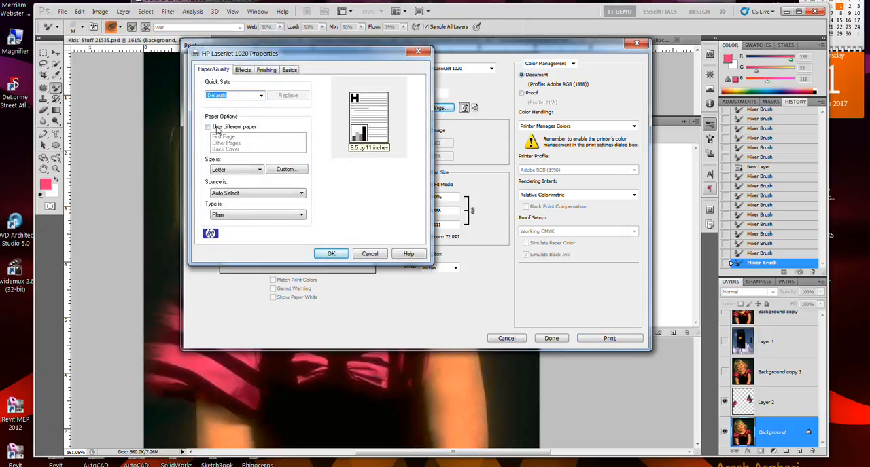
left_click(215, 130)
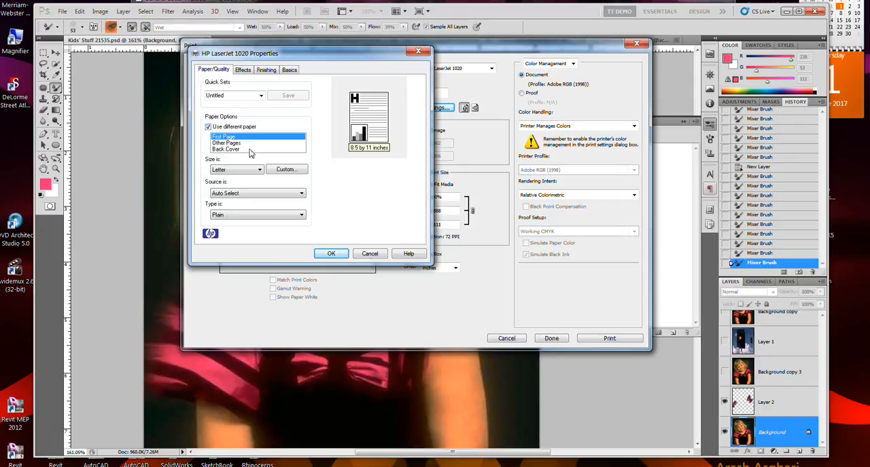
left_click(253, 215)
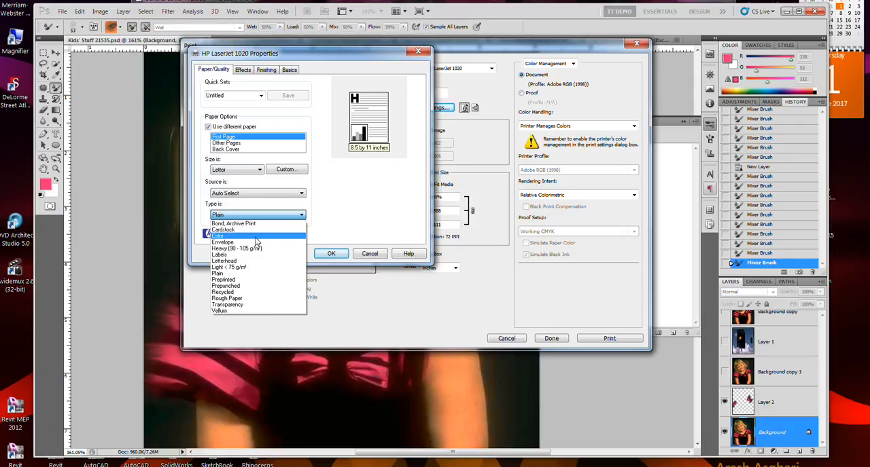
left_click(257, 239)
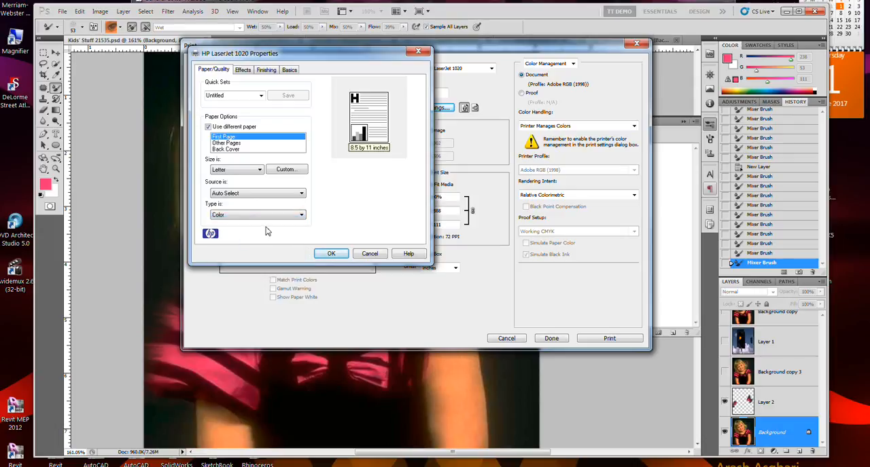
left_click(264, 215)
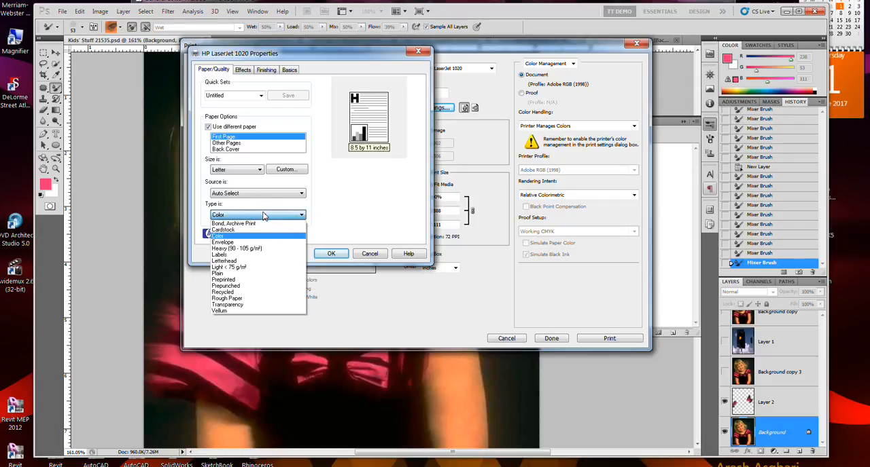
left_click(355, 223)
left_click(331, 253)
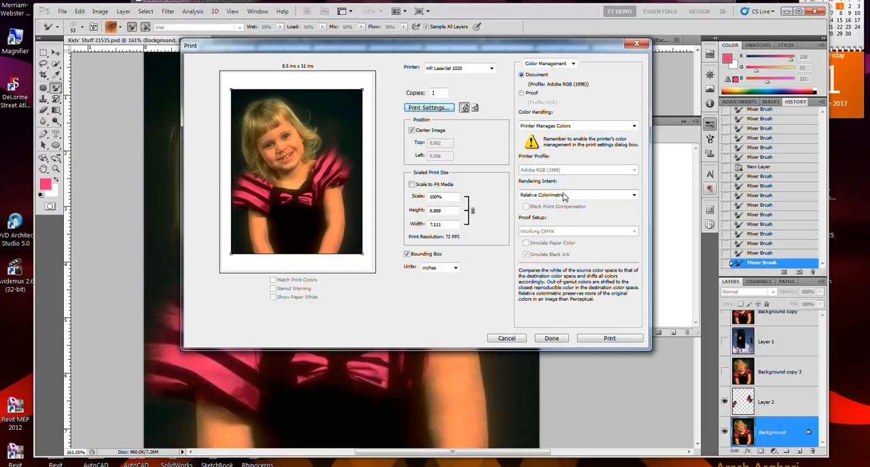
Step: Scale the print to fit the media and set color handling to Photoshop Manages Colors, keeping the Relative Colorimetric rendering intent
left_click(563, 196)
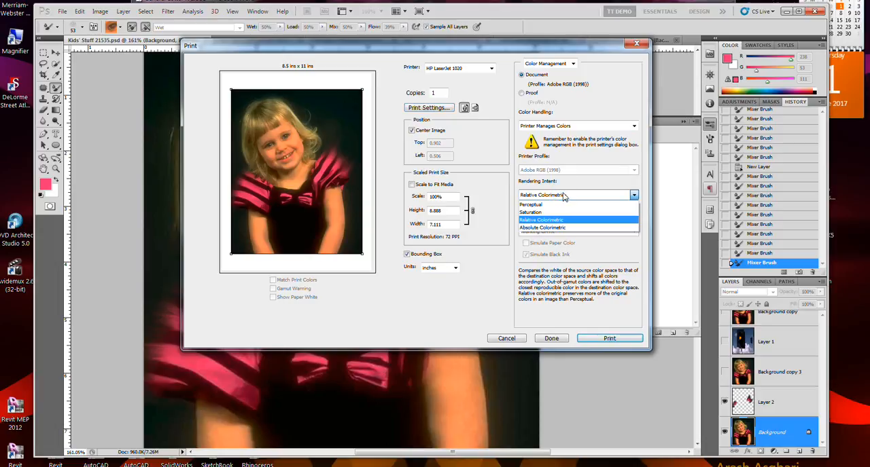
left_click(563, 195)
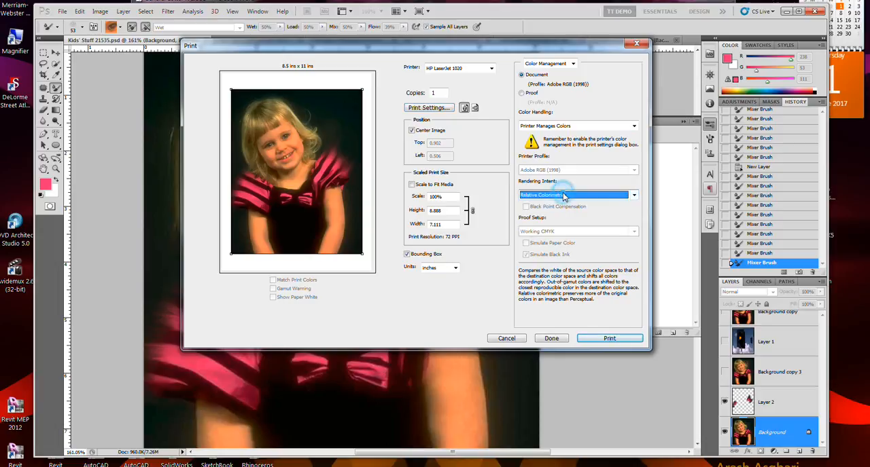
left_click(448, 185)
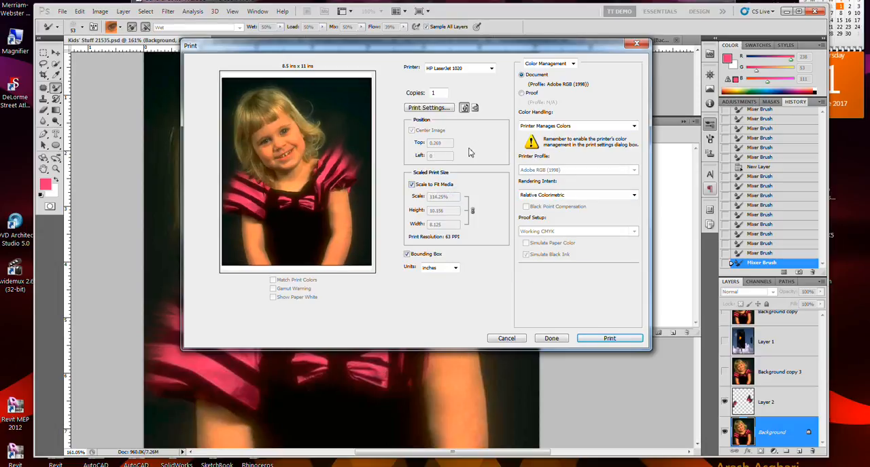
left_click(571, 129)
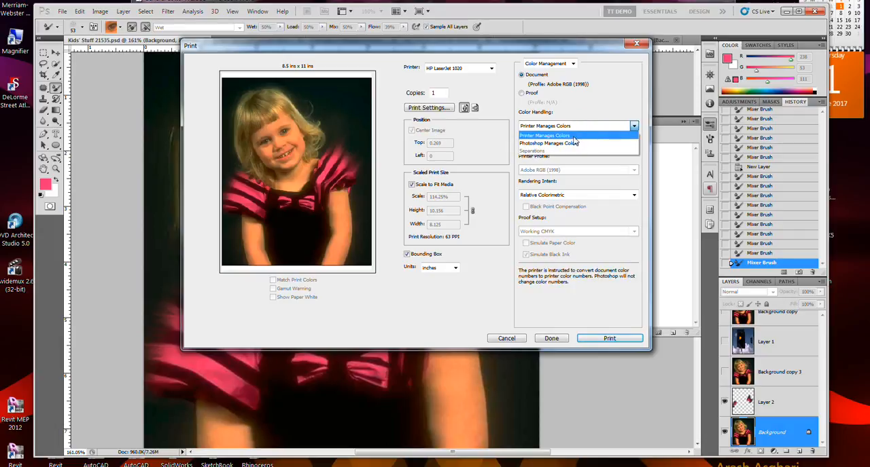
left_click(574, 143)
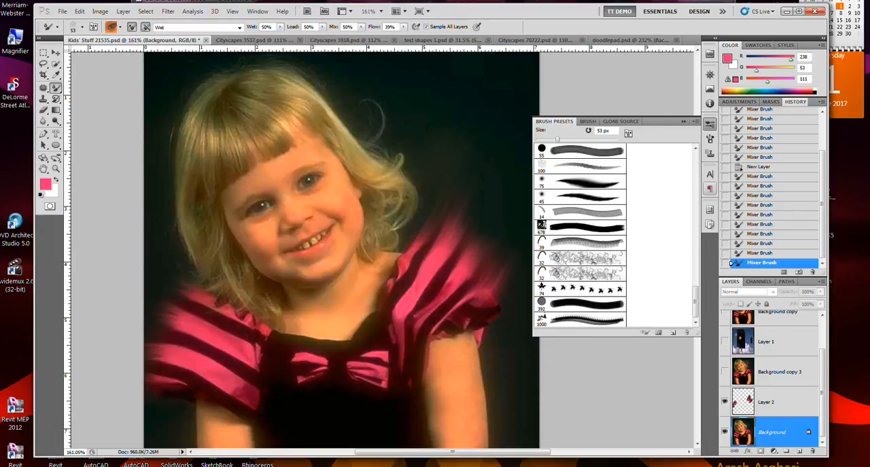
left_click(577, 234)
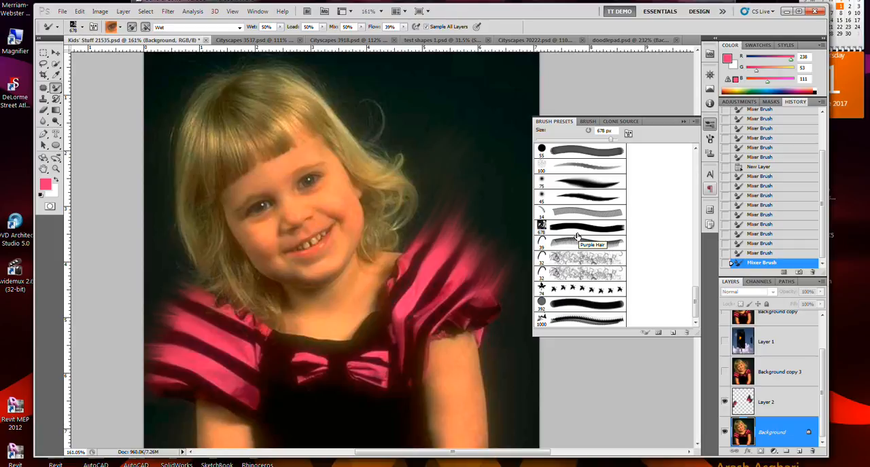
left_click(577, 236)
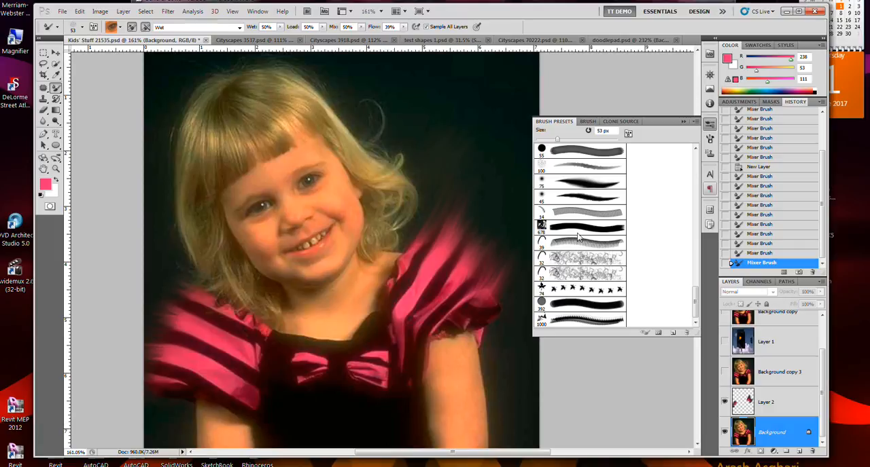